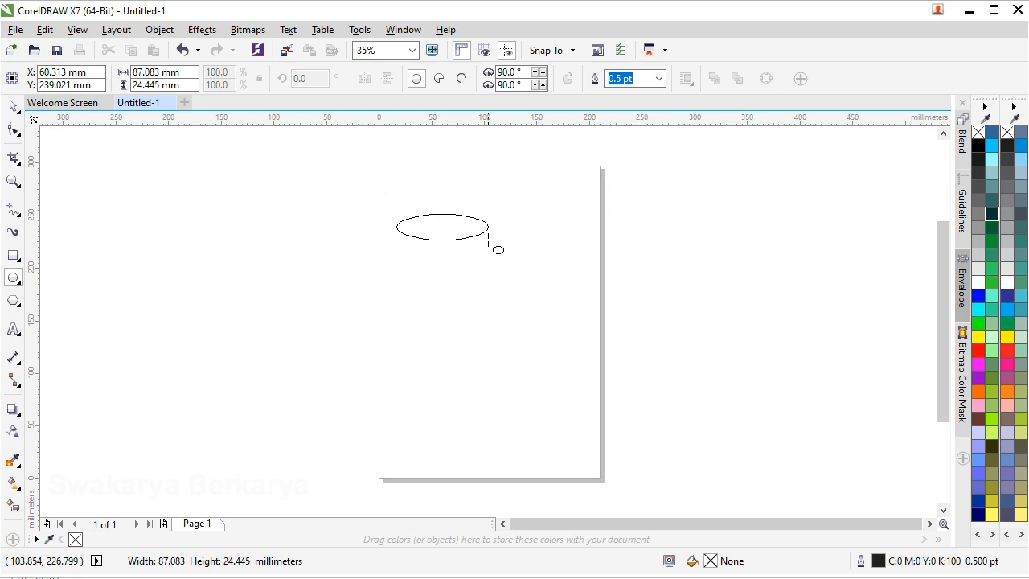
Extrude the ellipse straight down with the Extrude tool, placing its vanishing point about 182 mm below.
click(13, 300)
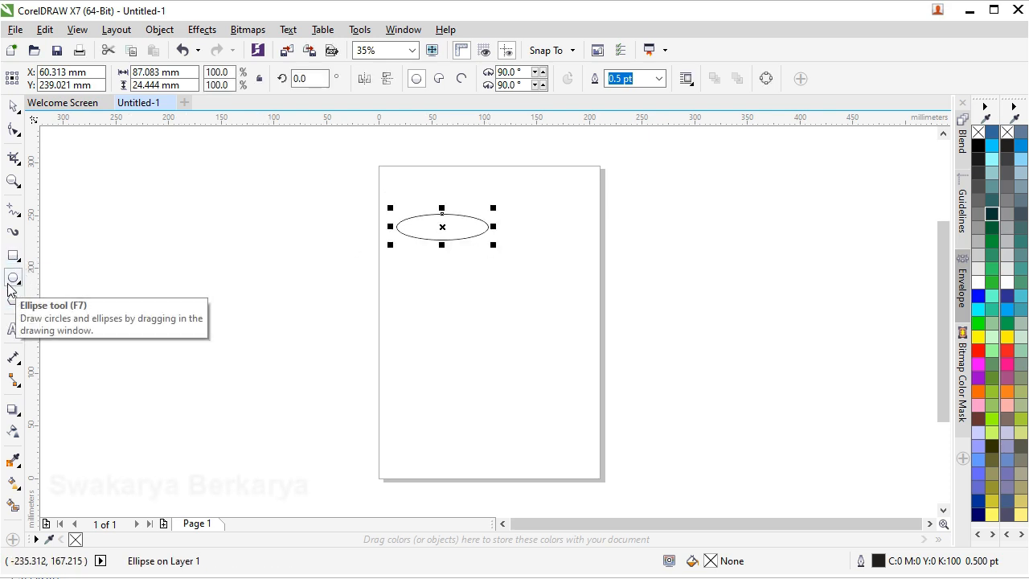
click(21, 420)
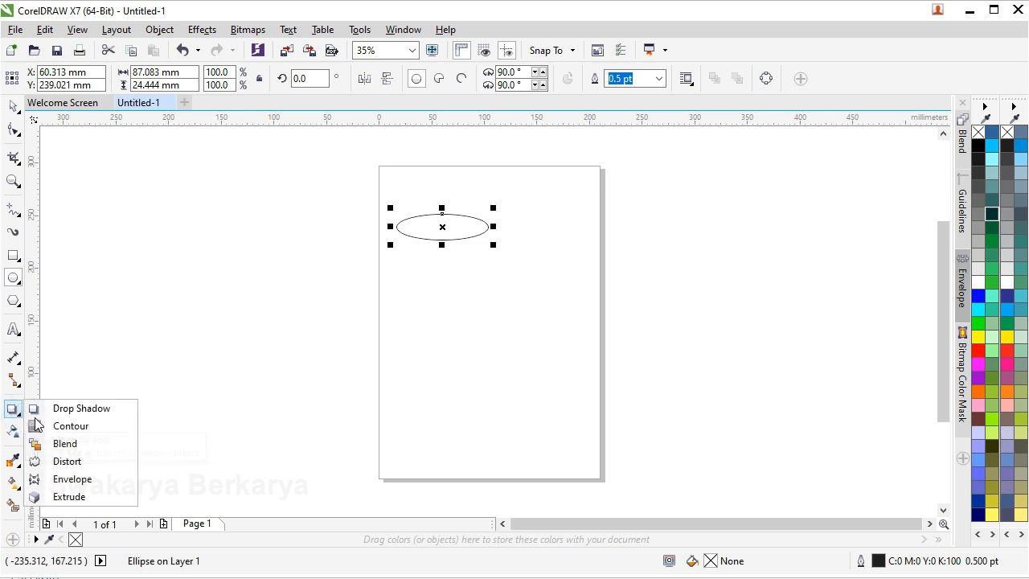
click(89, 499)
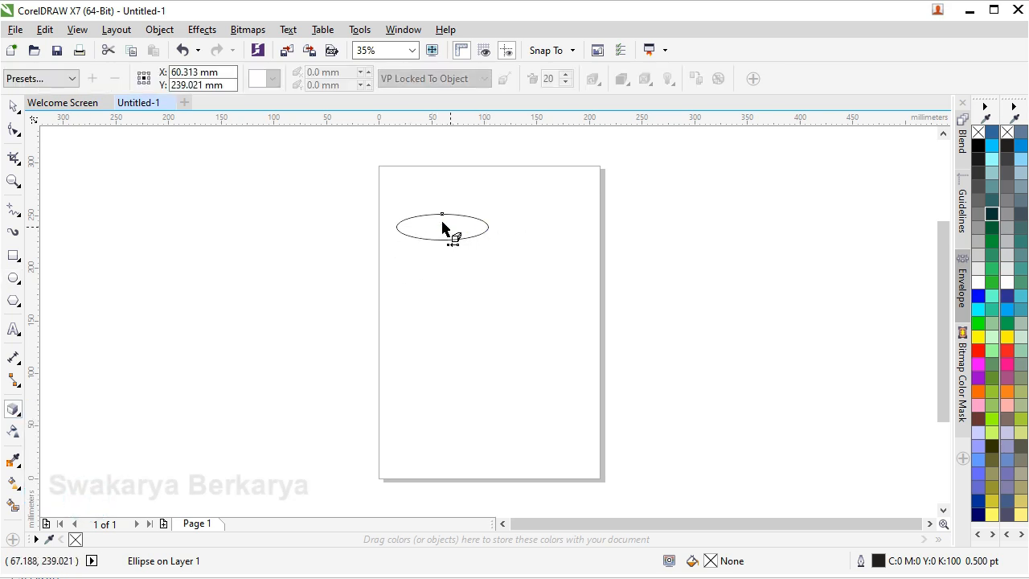
drag(441, 228, 441, 285)
drag(435, 324, 441, 420)
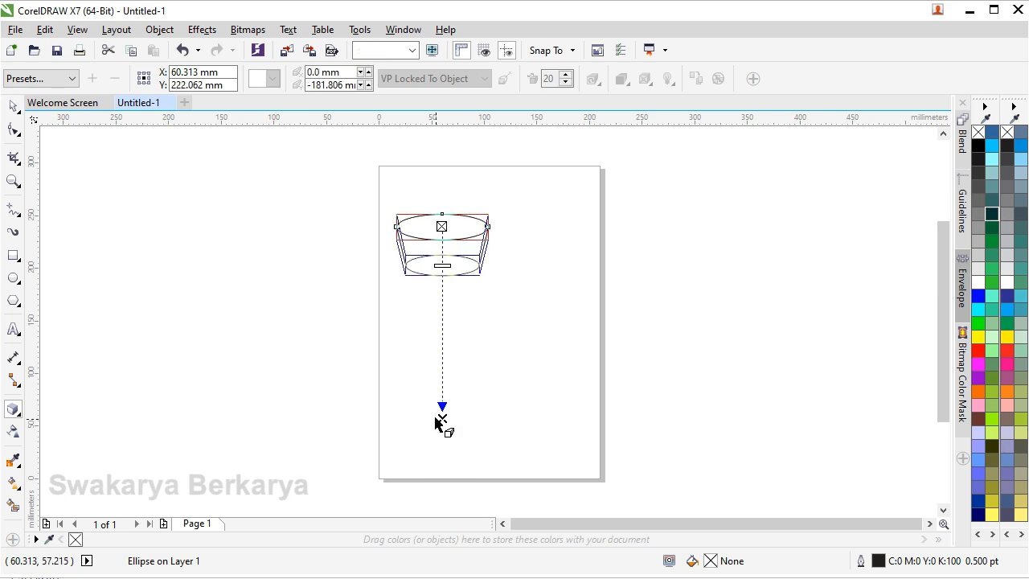
scroll(438, 233, up, 3)
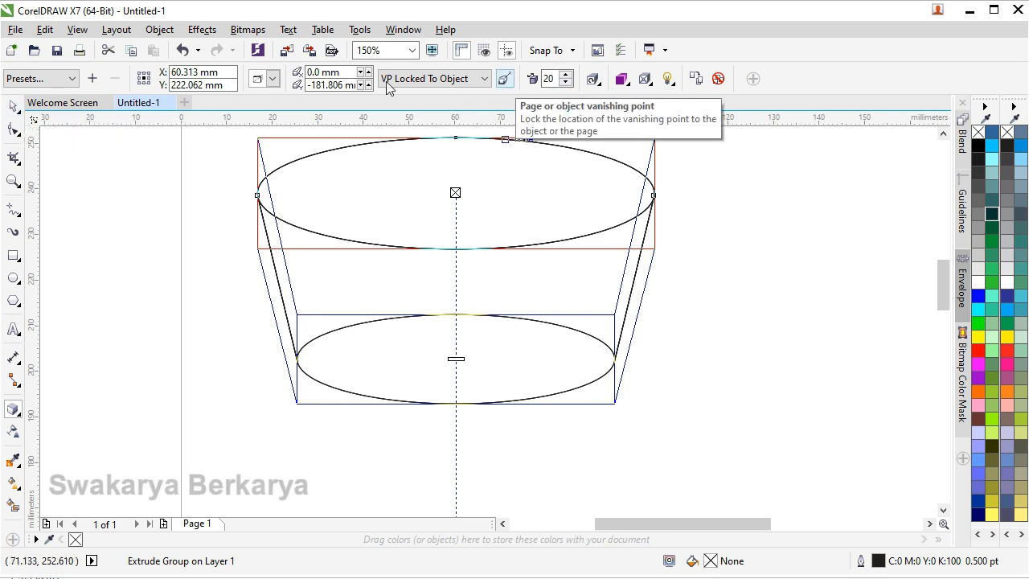
Change the ellipse's extrusion type to a parallel one to form a straight-sided cylinder.
click(272, 78)
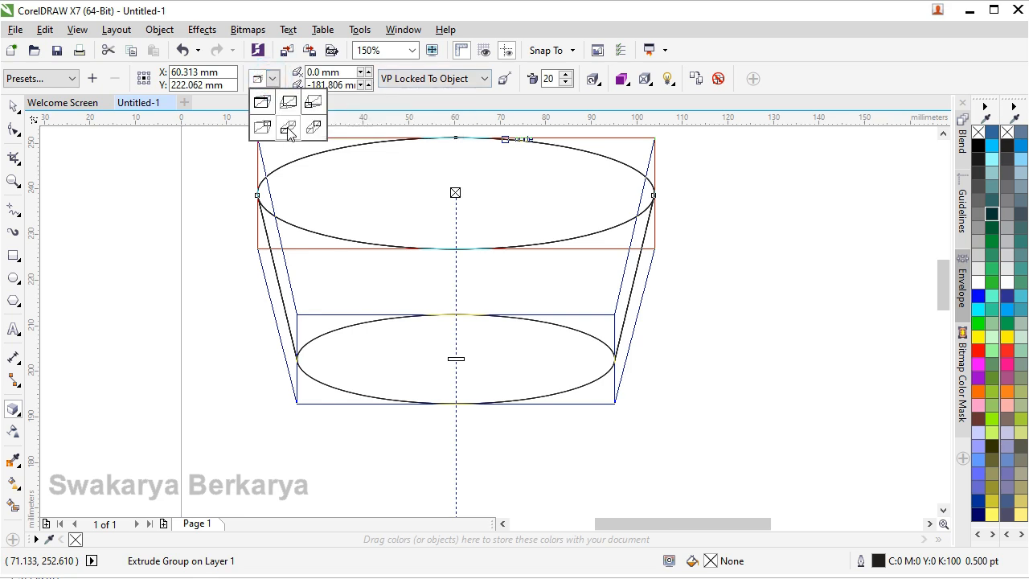
click(322, 131)
scroll(460, 193, down, 2)
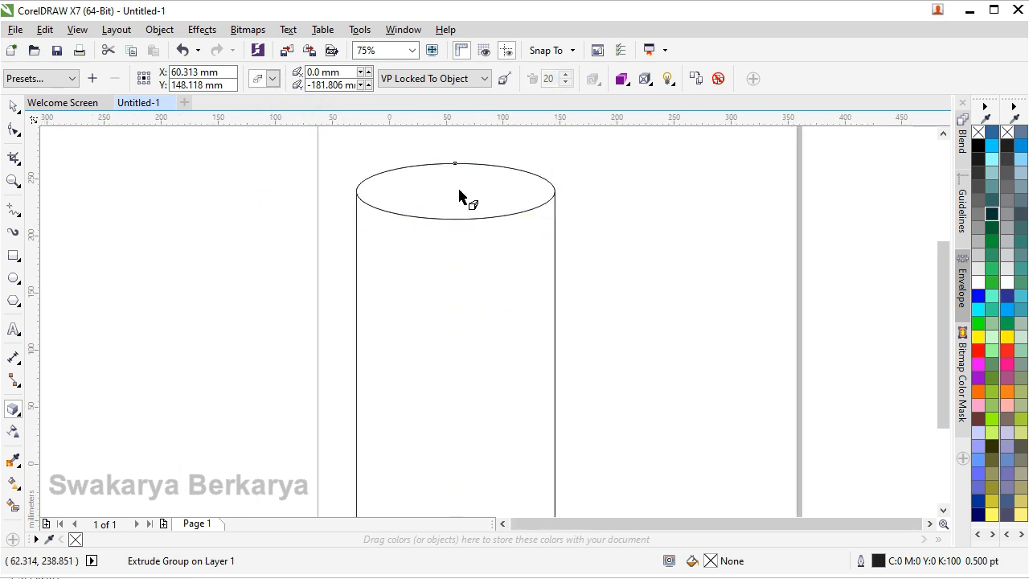
Shorten the cylinder's extrusion to about 132 mm straight down and deselect it.
scroll(460, 197, down, 2)
click(462, 402)
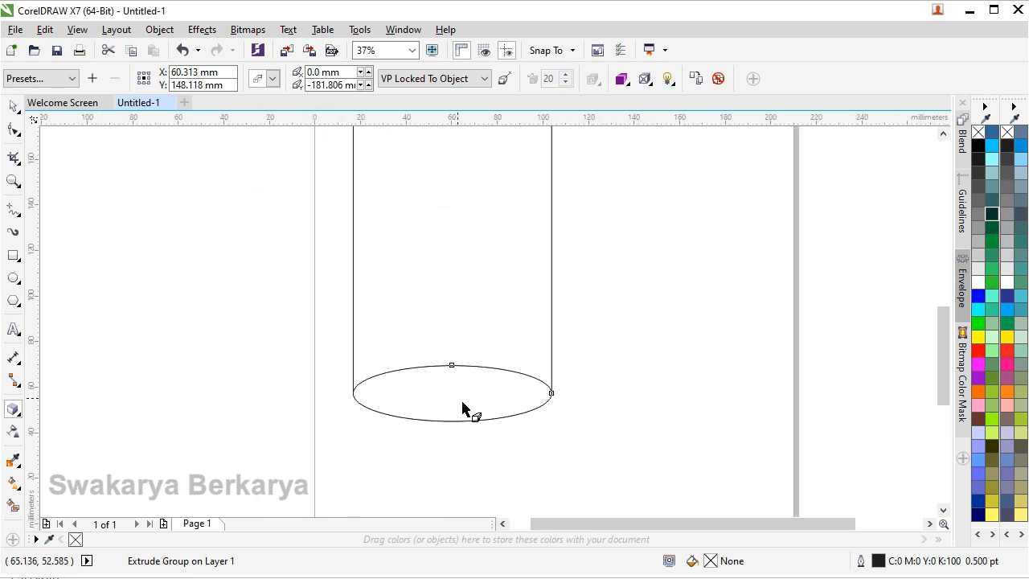
drag(458, 398, 460, 341)
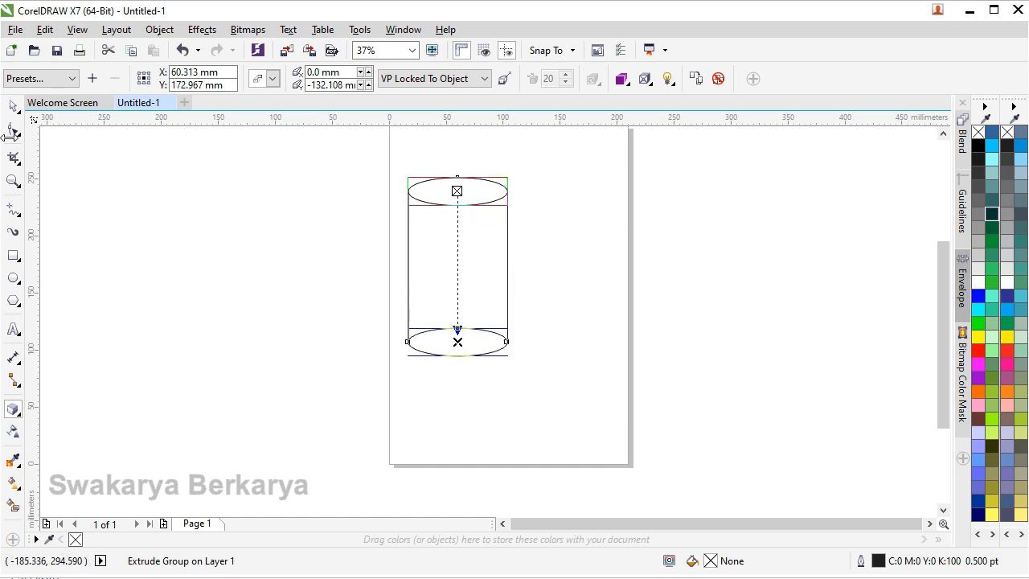
click(14, 106)
click(558, 246)
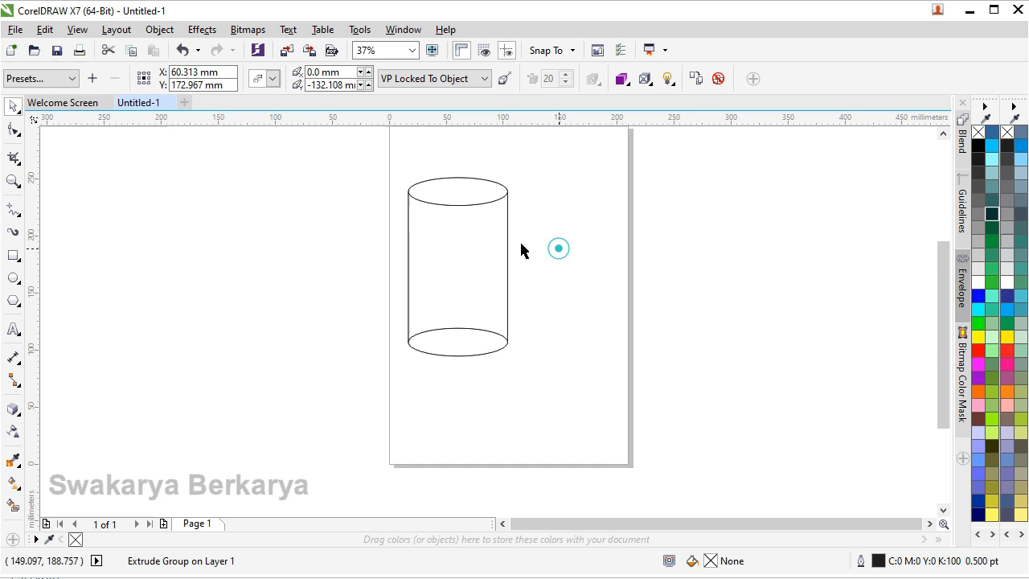
Give the extruded cylinder a black (#000000) outline.
scroll(457, 233, up, 2)
click(457, 232)
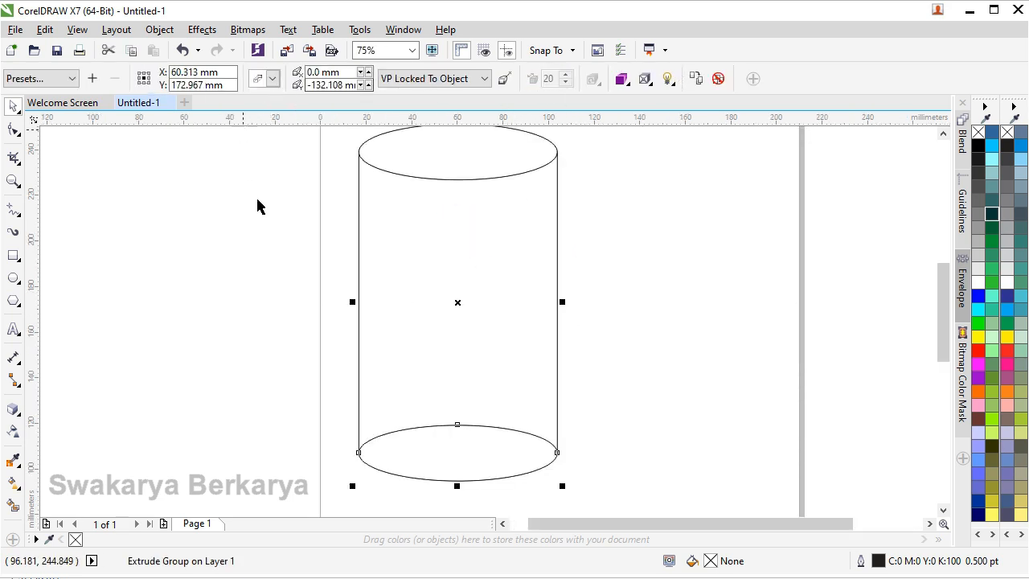
scroll(533, 241, down, 2)
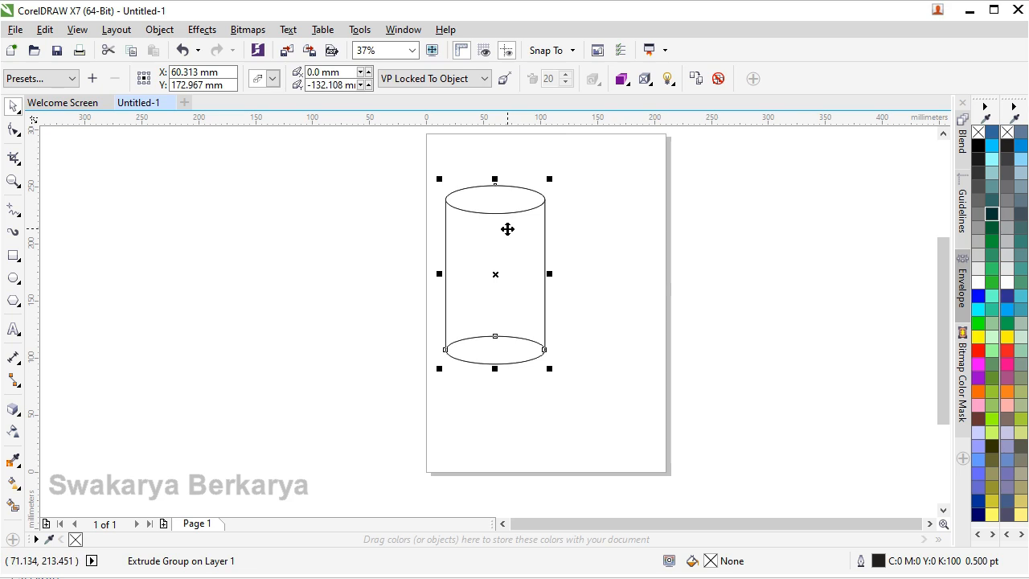
scroll(550, 157, up, 2)
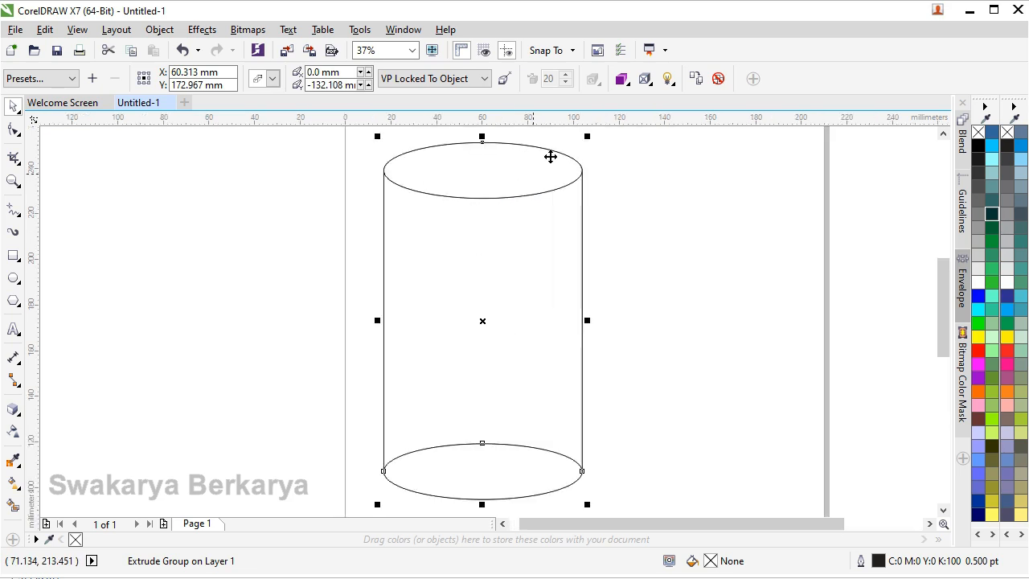
right_click(978, 147)
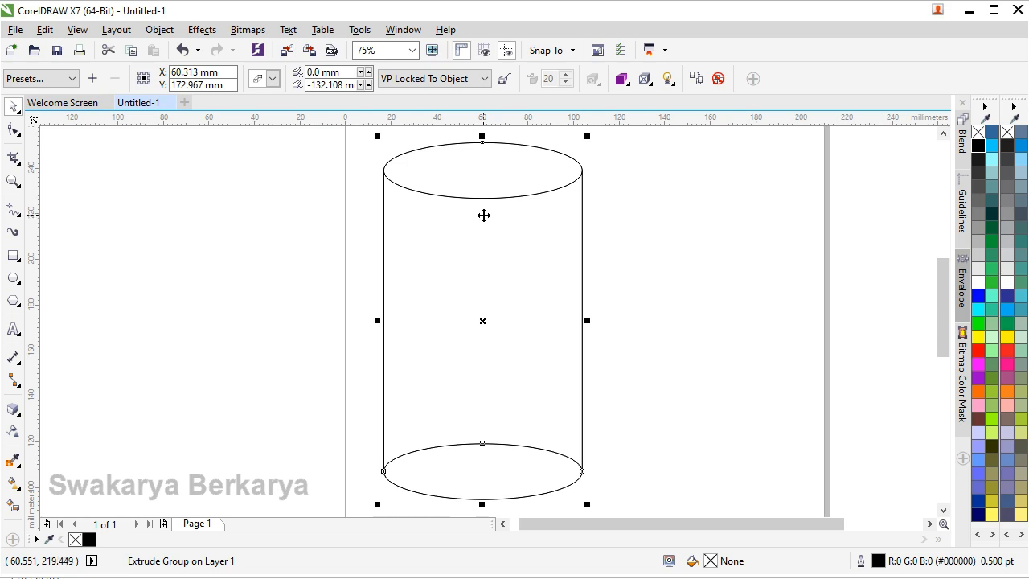
scroll(484, 216, down, 1)
scroll(479, 217, up, 1)
Break the cylinder's extrude group apart and clear the selection.
click(164, 29)
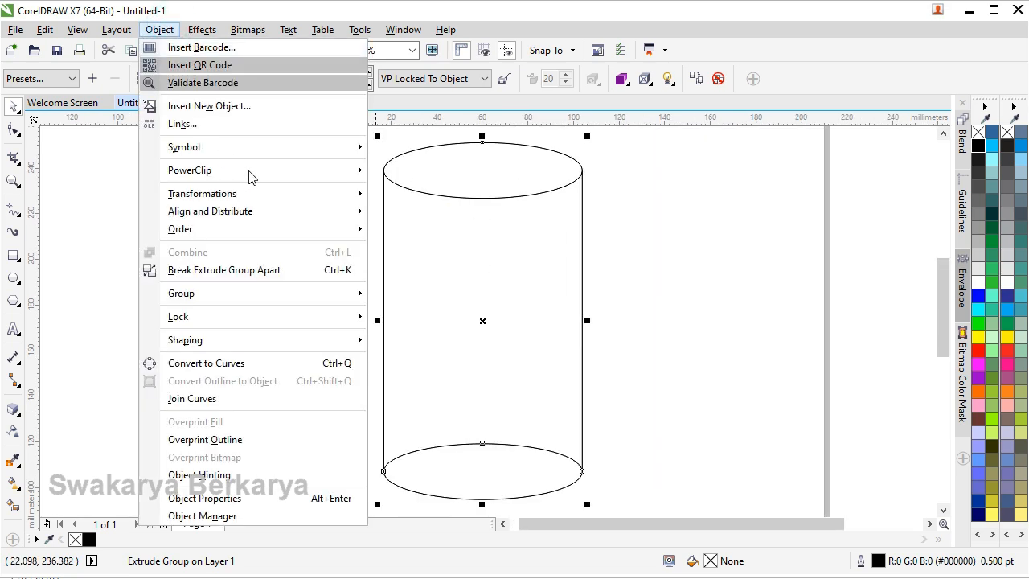
click(288, 271)
click(287, 214)
click(443, 182)
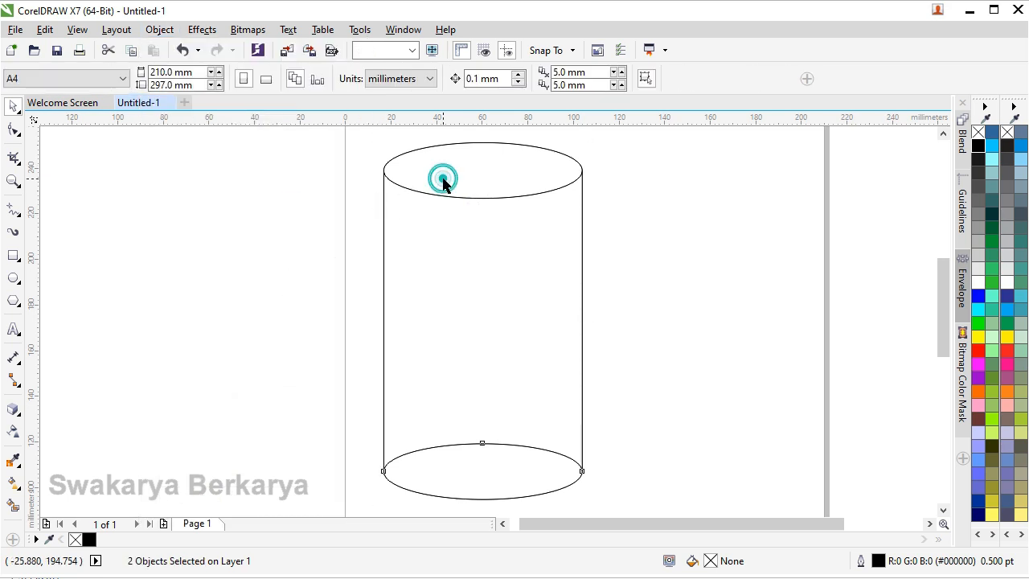
click(694, 226)
Ungroup the cylinder's group of extruded surfaces into separate objects.
click(539, 194)
click(528, 172)
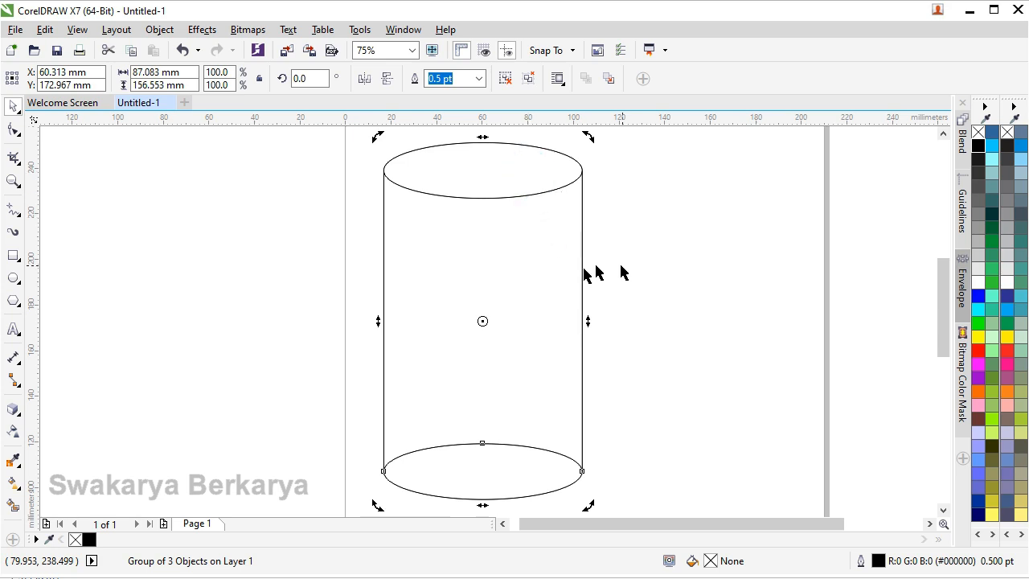
click(657, 256)
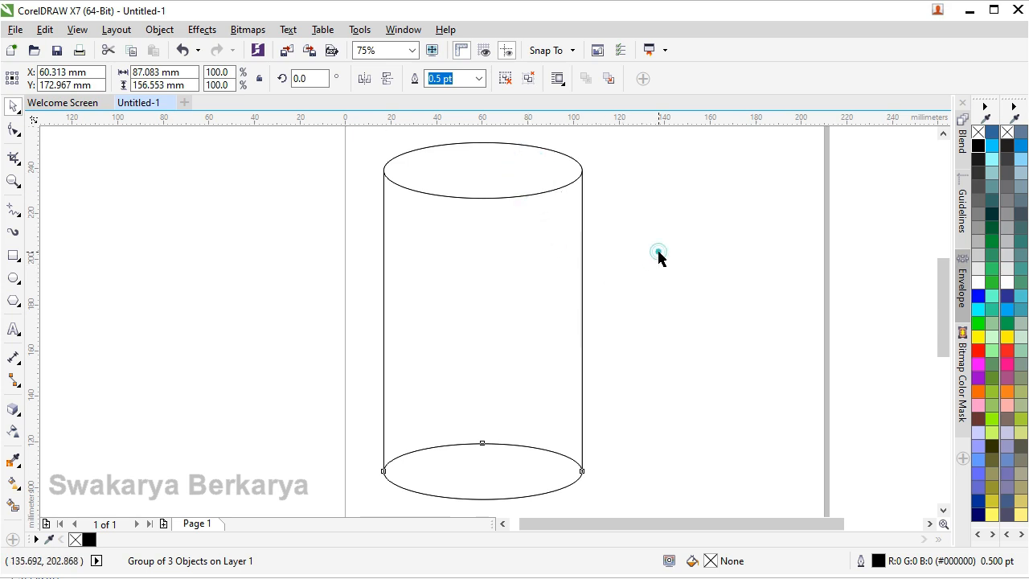
click(467, 161)
click(157, 29)
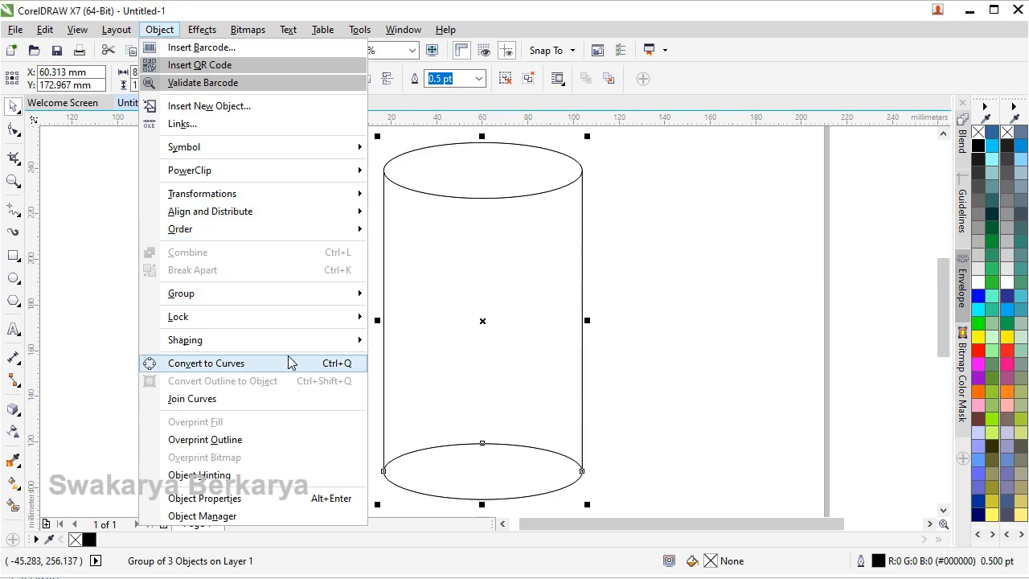
click(467, 266)
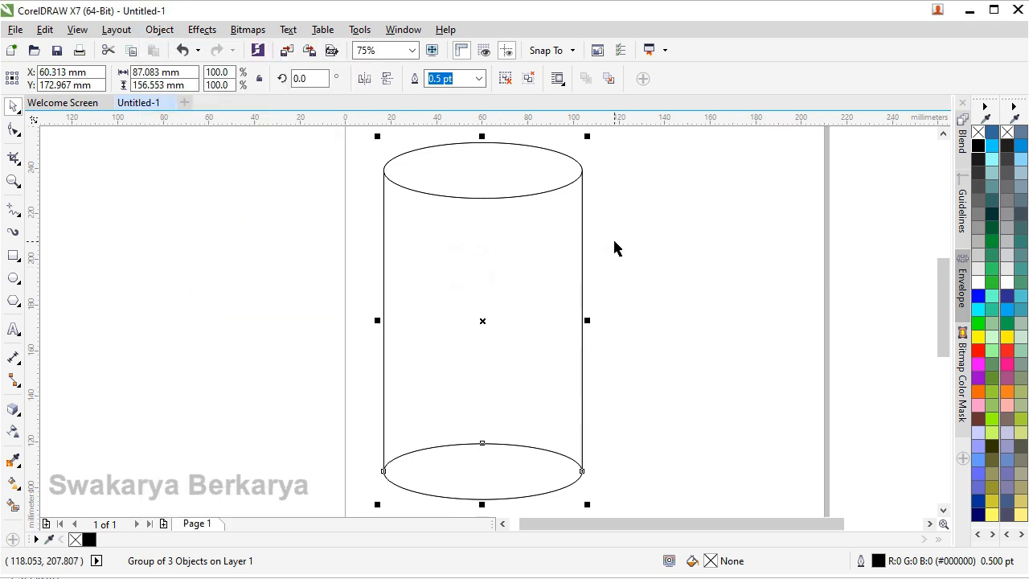
key(ctrl+u)
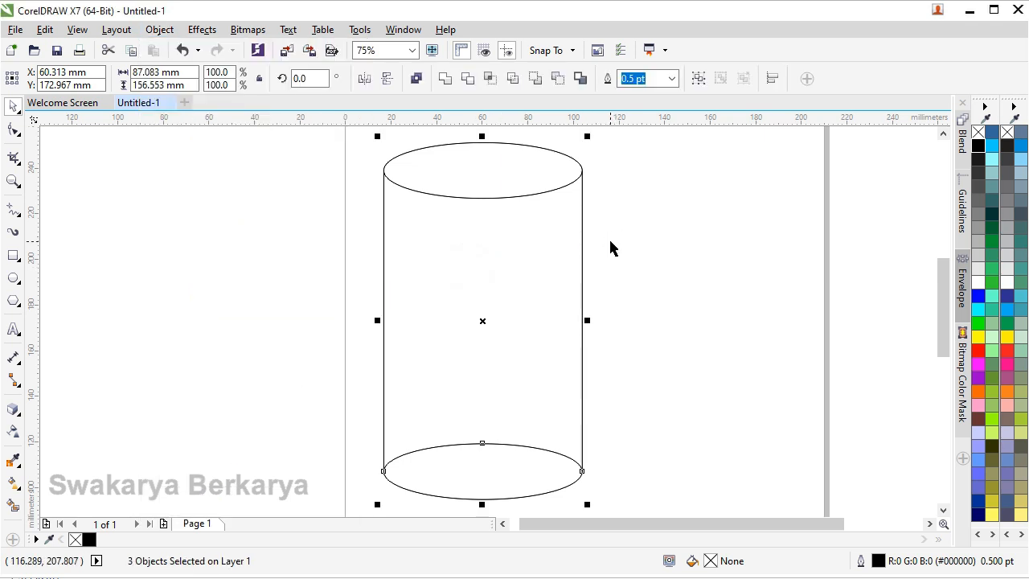
Fill the curve that includes the cylinder's top with 80% black (#333333).
click(607, 239)
click(435, 165)
click(454, 244)
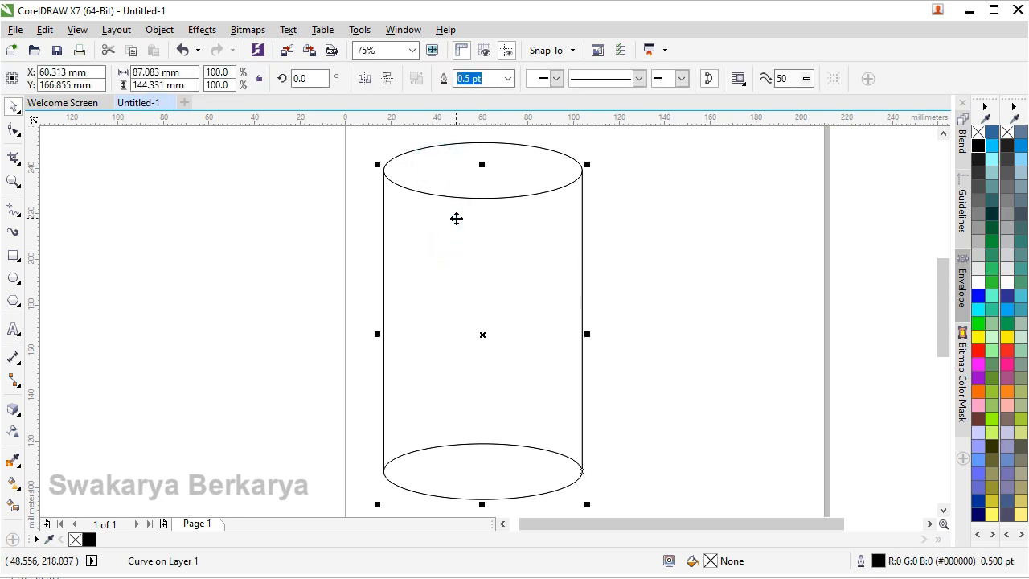
click(743, 218)
click(413, 166)
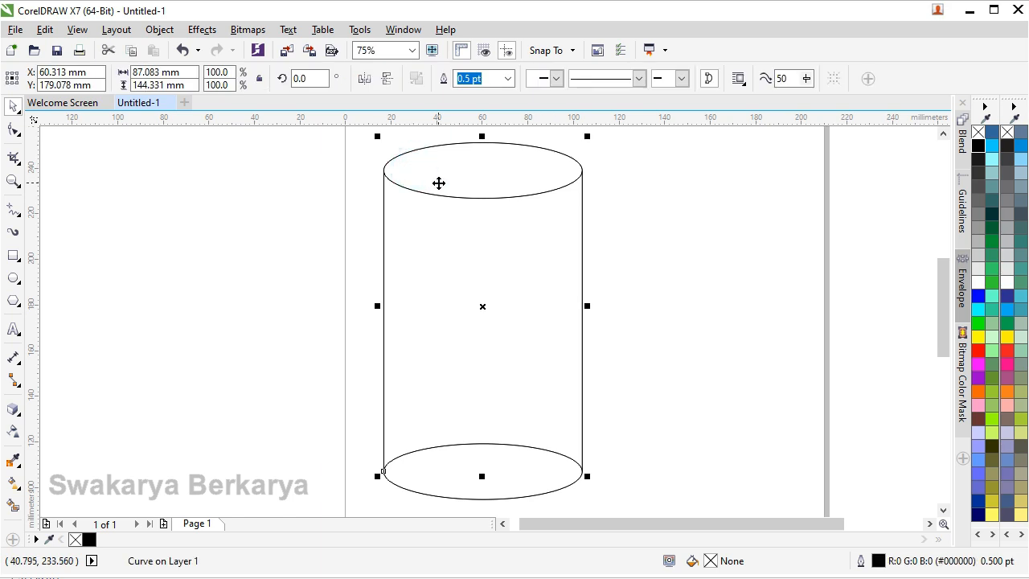
click(639, 273)
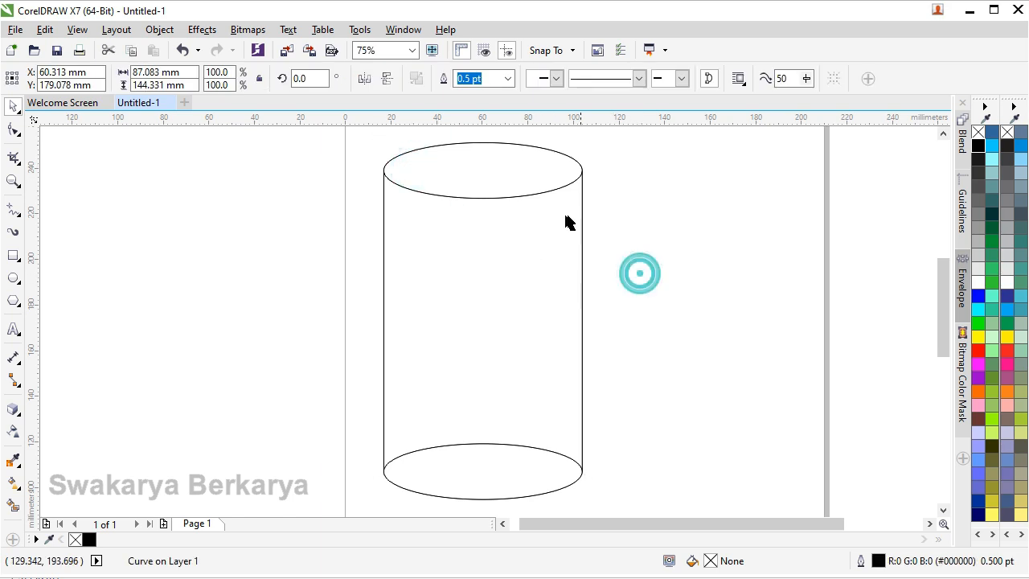
click(524, 174)
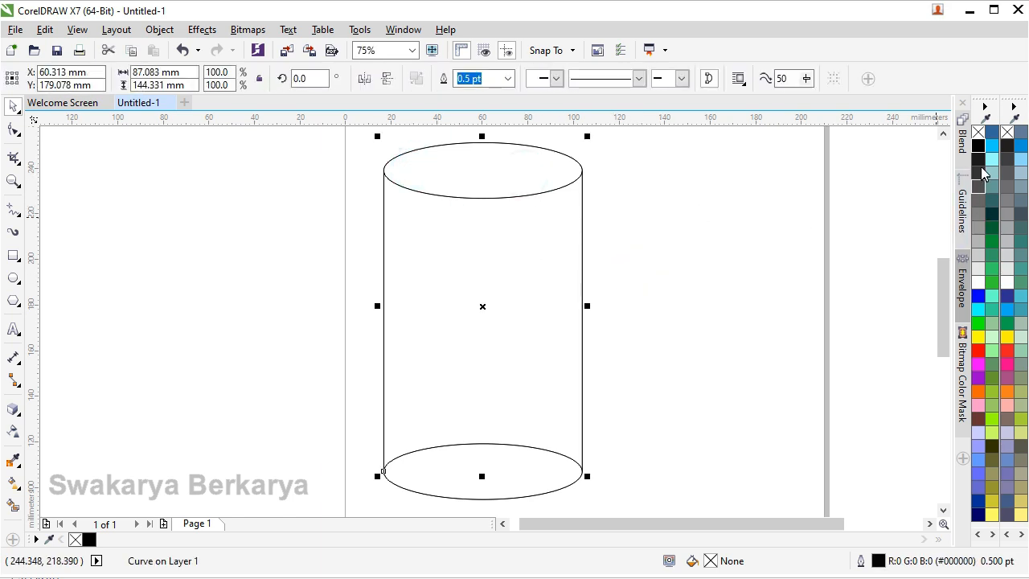
click(981, 172)
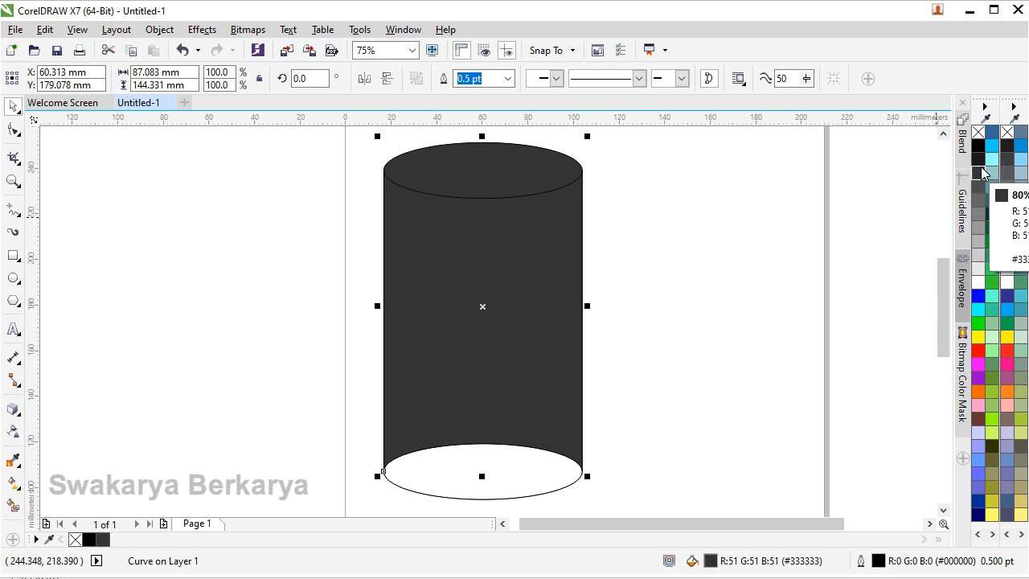
Fill the cylinder's front wall with light grey (RGB 204, 204, 204).
click(440, 197)
click(444, 193)
click(436, 195)
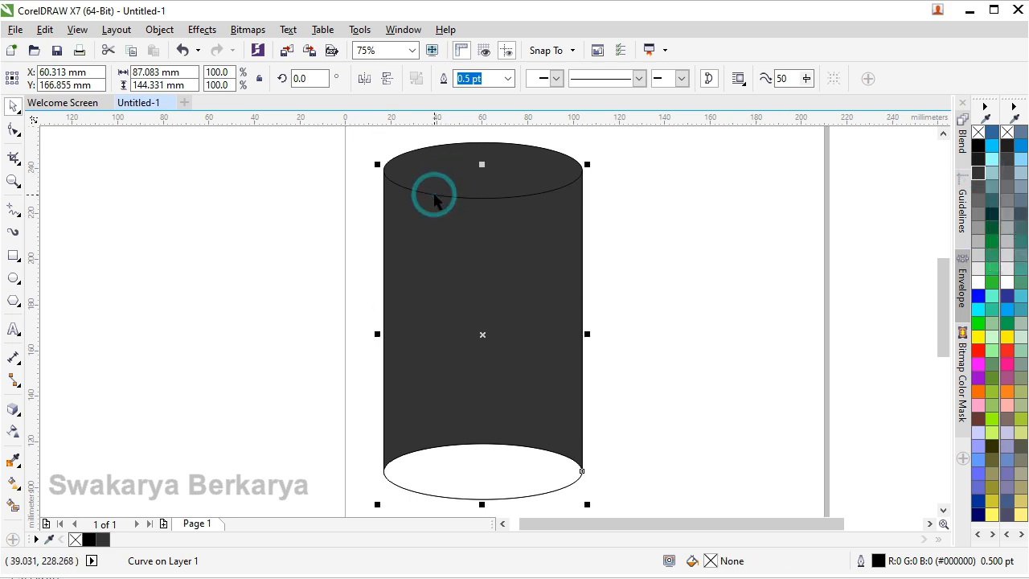
click(979, 255)
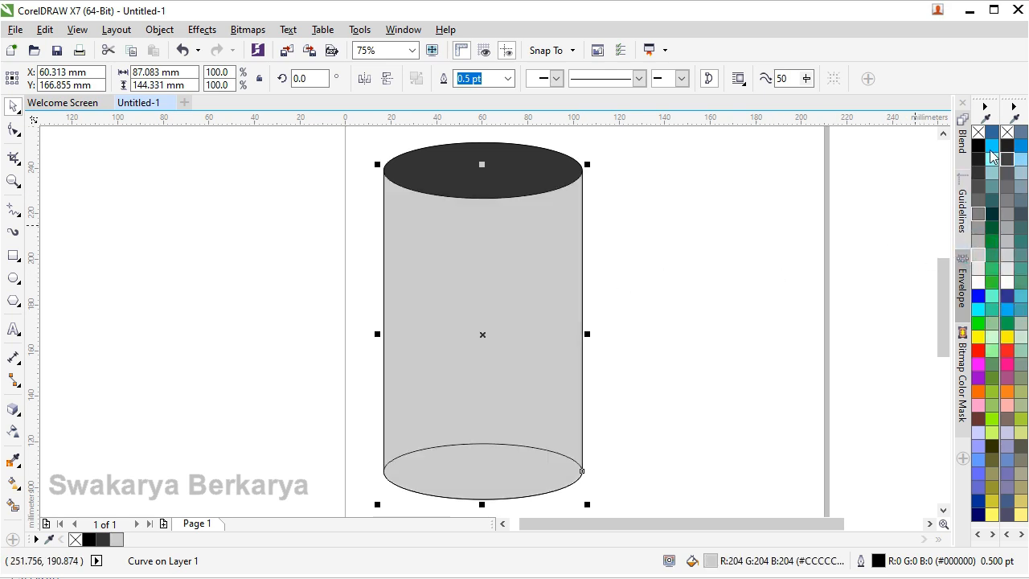
Fill the cylinder's bottom ellipse with black and its front wall with blue.
click(483, 465)
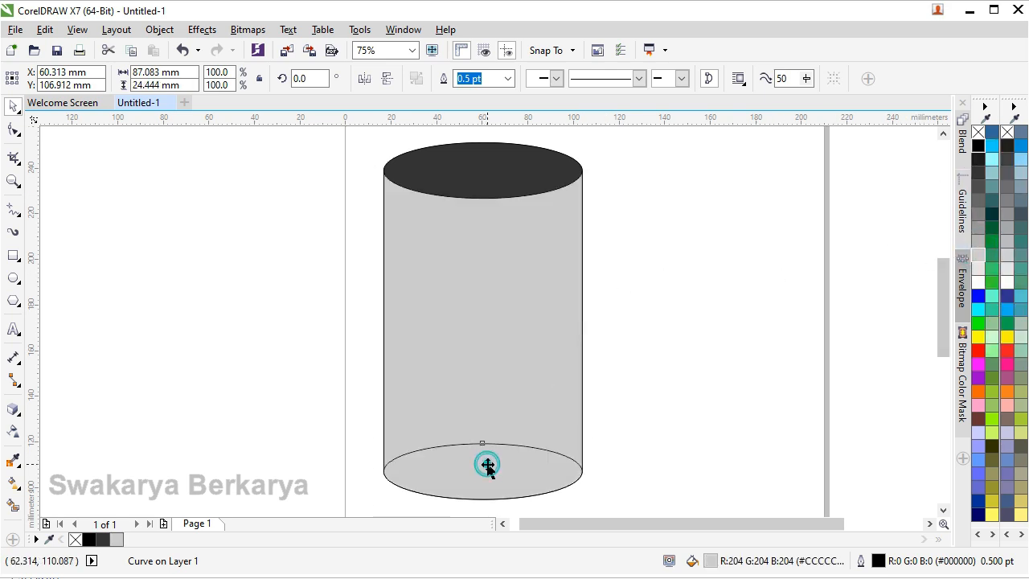
click(977, 147)
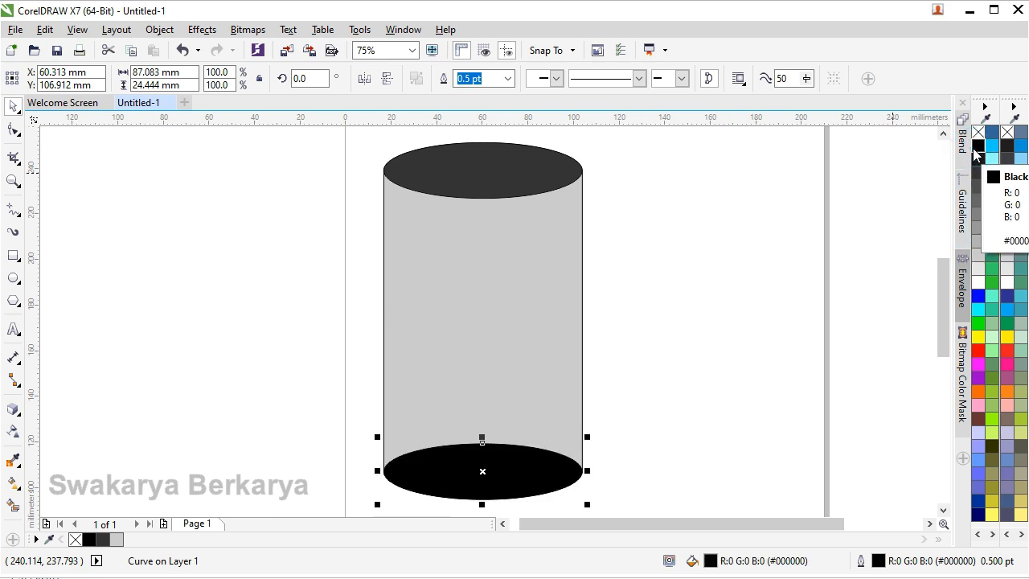
click(436, 317)
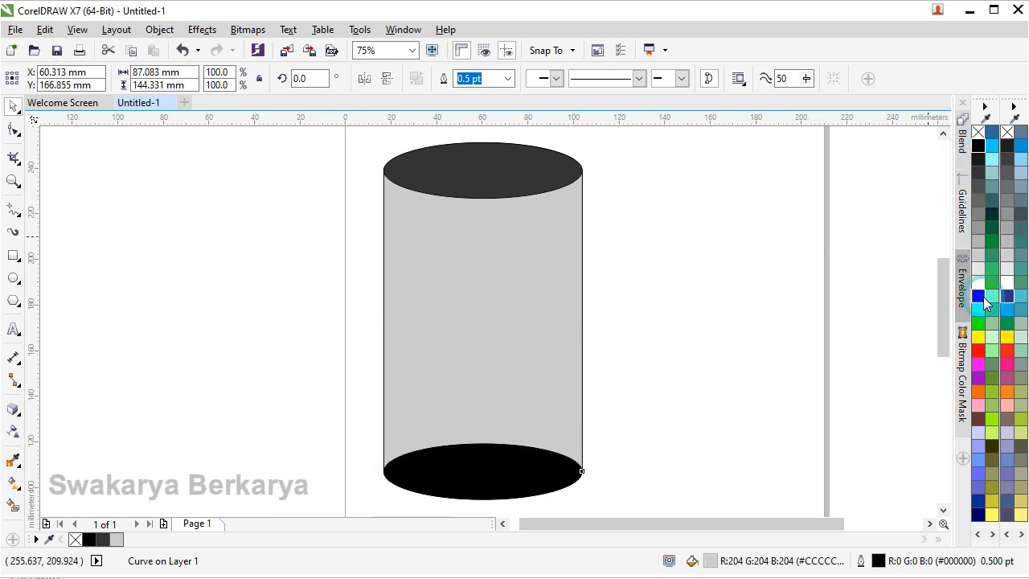
click(981, 296)
Try black on the curve forming the cylinder's top, and settle on a mid-grey fill (#808080).
click(512, 189)
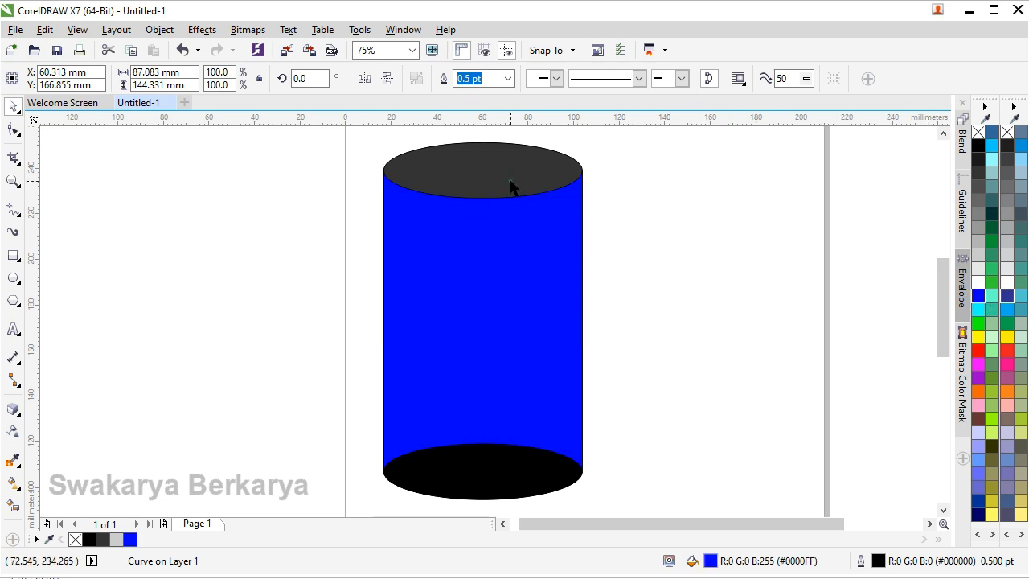
click(980, 148)
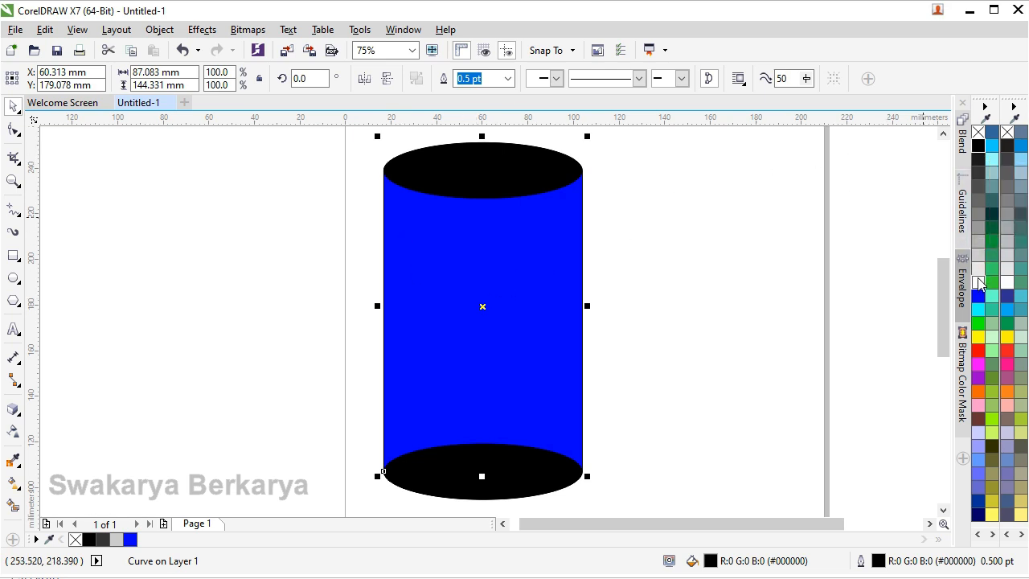
click(980, 215)
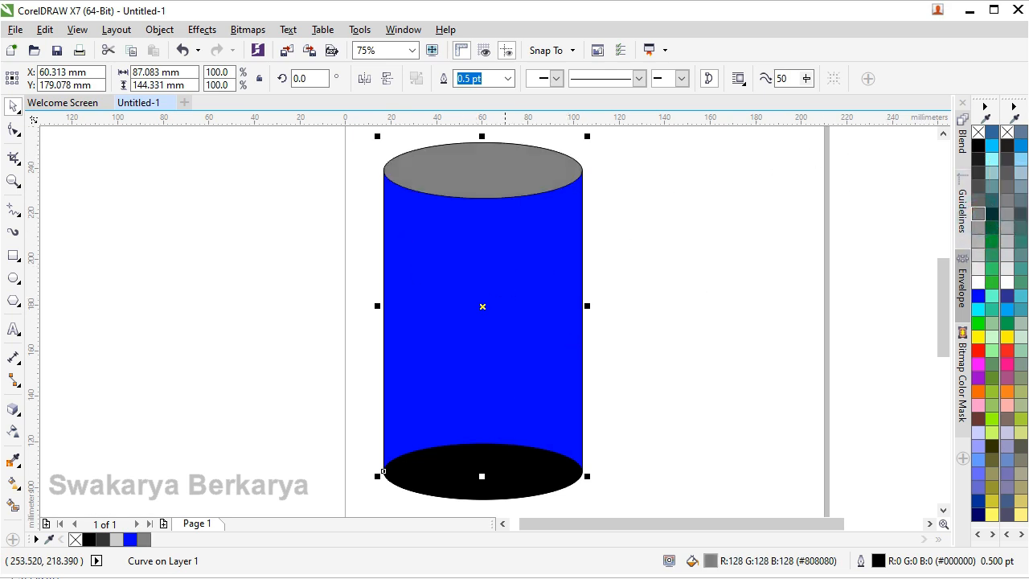
Fill the cylinder's bottom ellipse and its front wall with mid-grey (#808080).
click(501, 477)
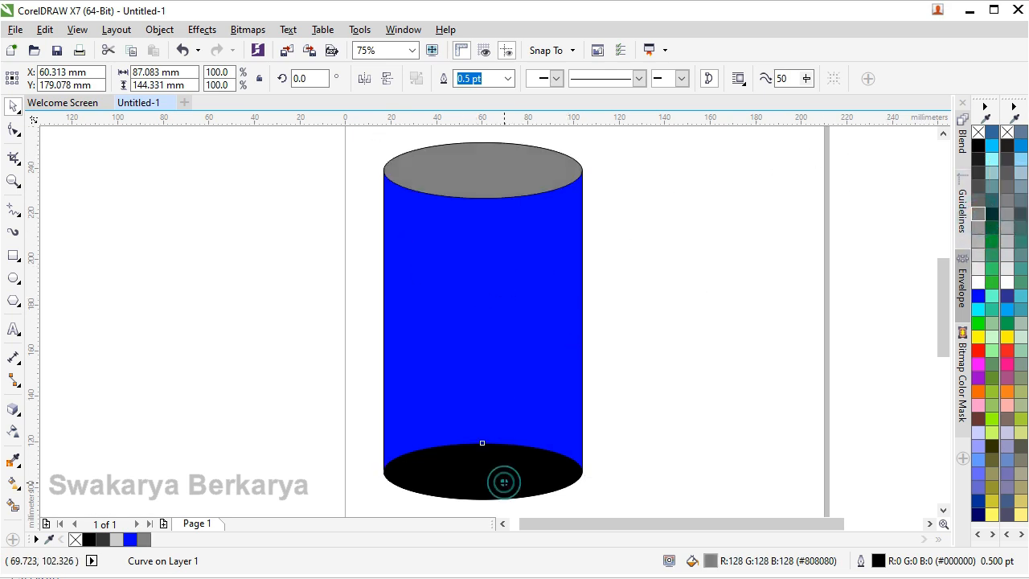
click(978, 213)
click(517, 305)
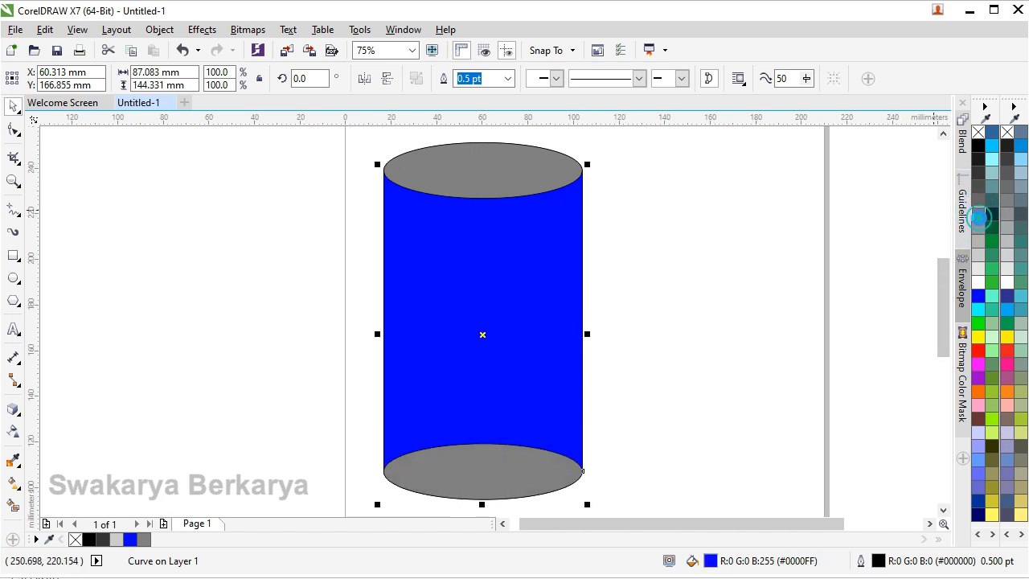
click(979, 215)
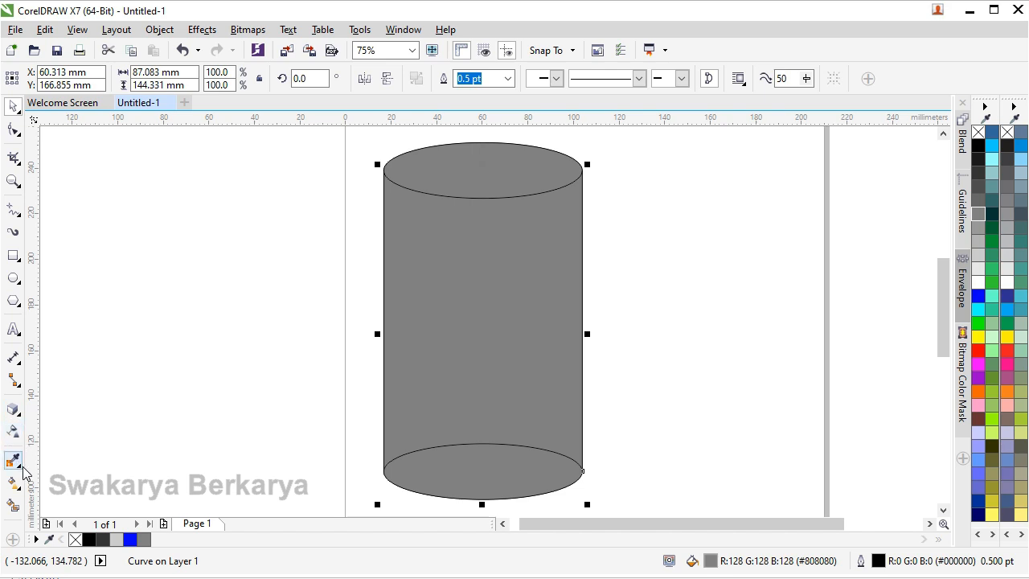
click(17, 432)
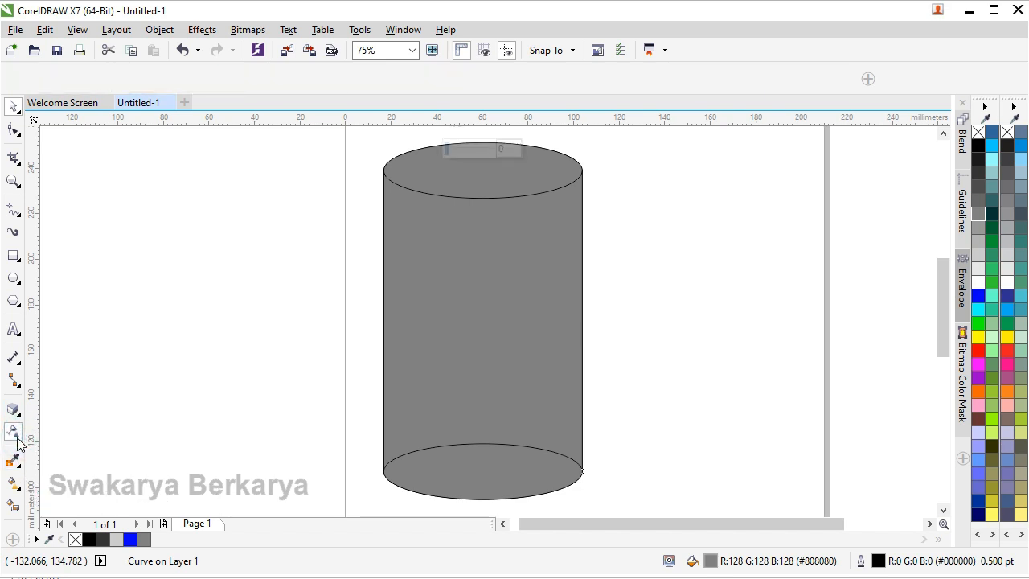
click(23, 80)
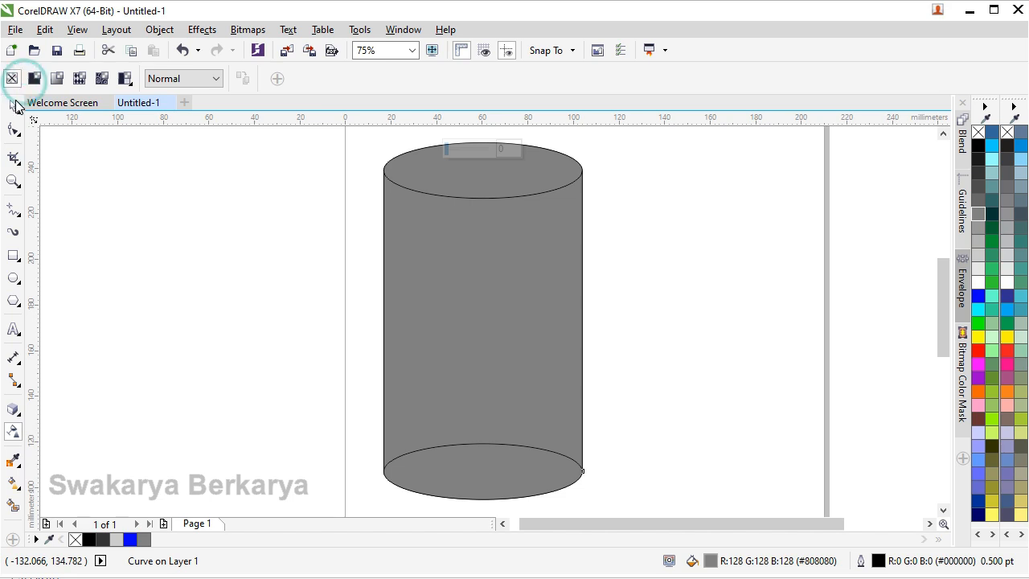
click(16, 105)
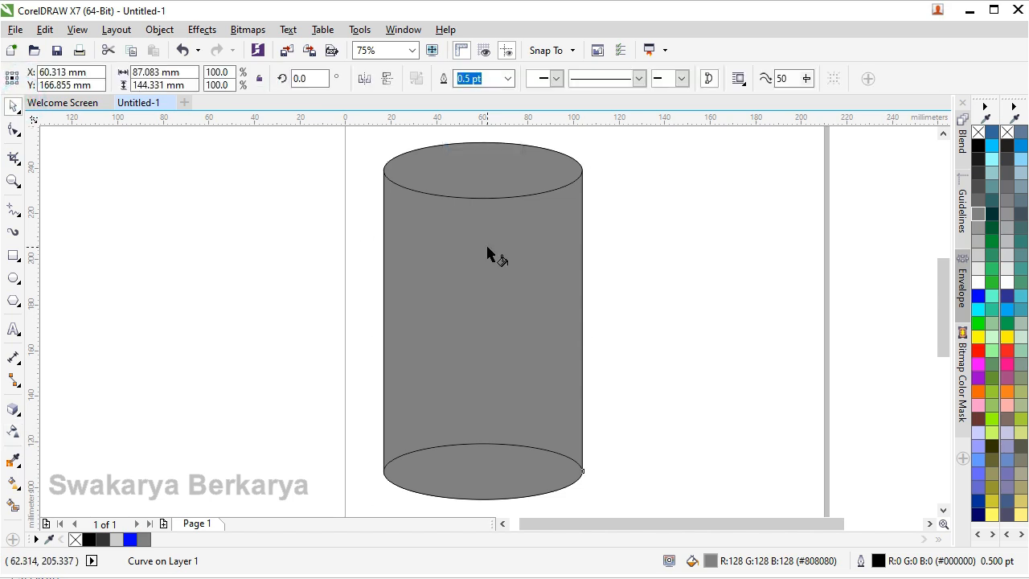
Apply a linear grey-to-white fountain fill to the curve forming the cylinder's top, running from its left edge to its right.
key(g)
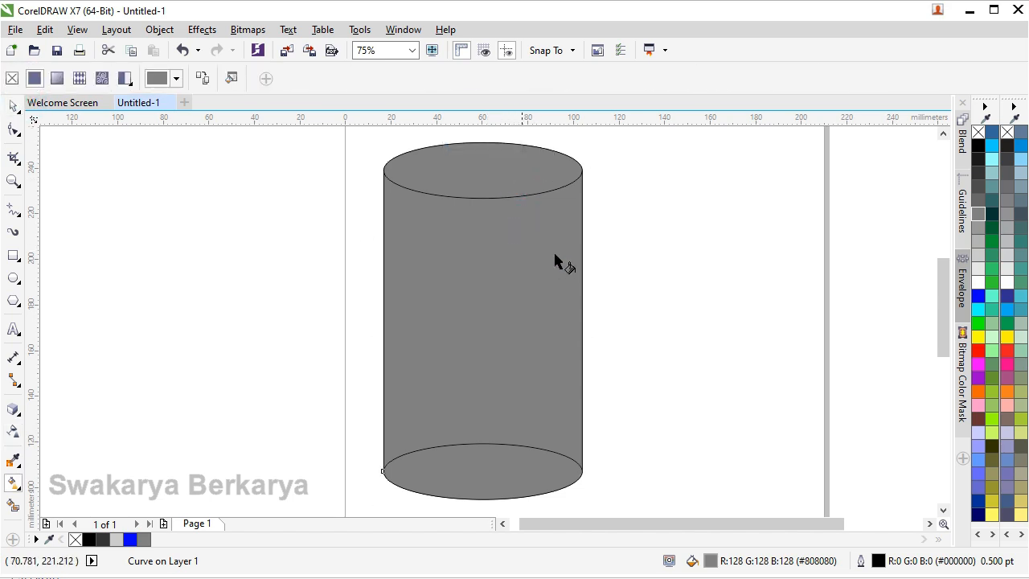
click(405, 237)
drag(491, 255, 590, 250)
drag(445, 161, 581, 166)
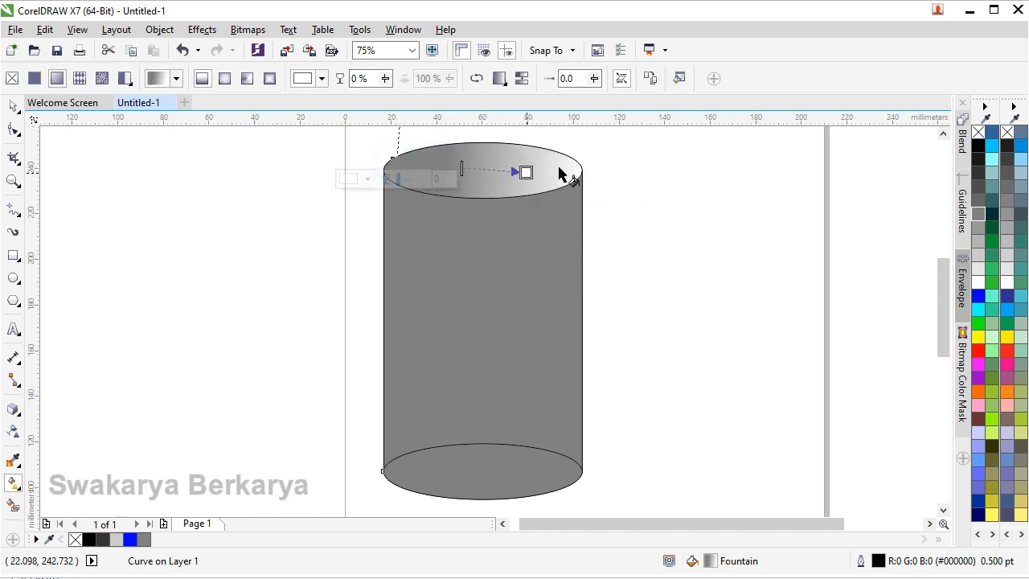
Apply linear grey-to-white fountain fills running left to right across the cylinder's bottom ellipse and its front wall.
click(397, 306)
click(397, 304)
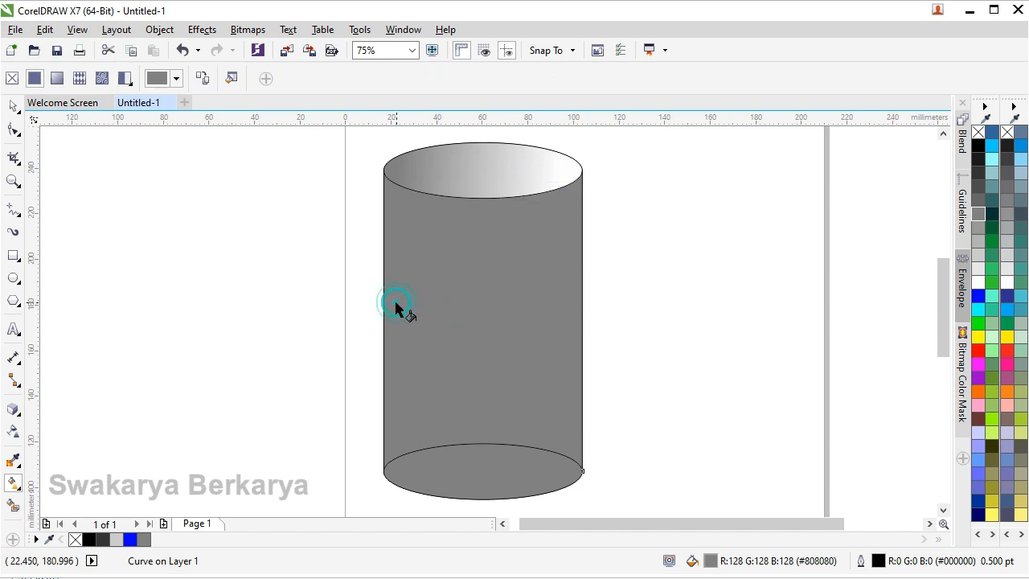
click(384, 326)
click(440, 460)
drag(426, 465, 576, 464)
click(434, 321)
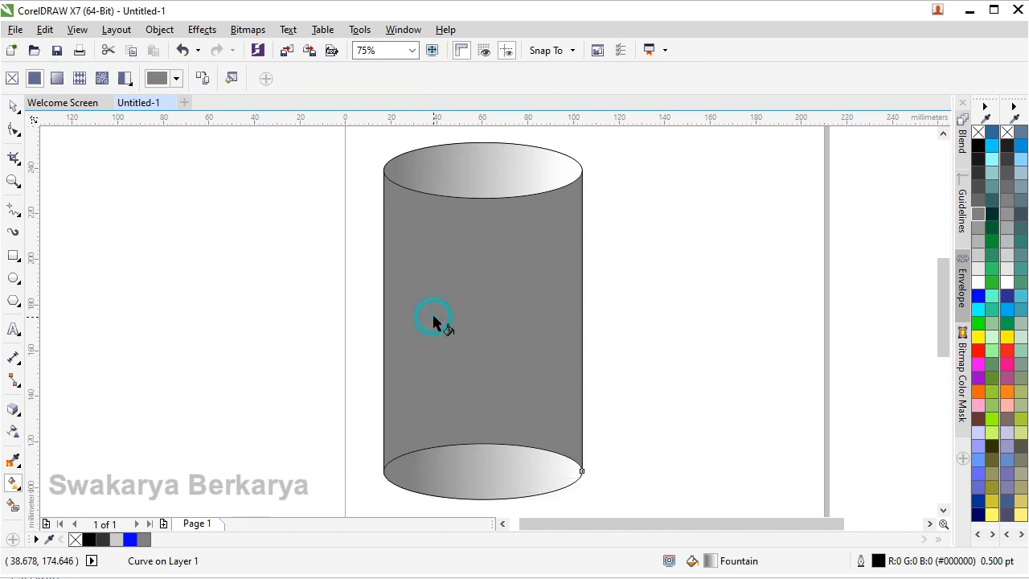
drag(571, 310, 552, 300)
Reverse the fountain fills of the bottom ellipse and the cylinder's top so they run from grey at the right to white at the left.
click(535, 468)
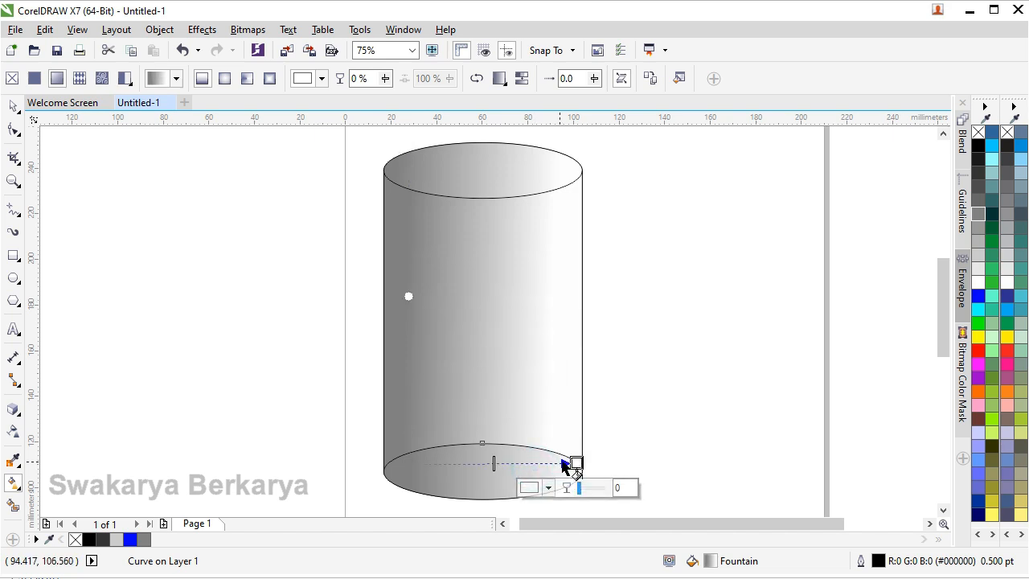
drag(576, 463, 307, 465)
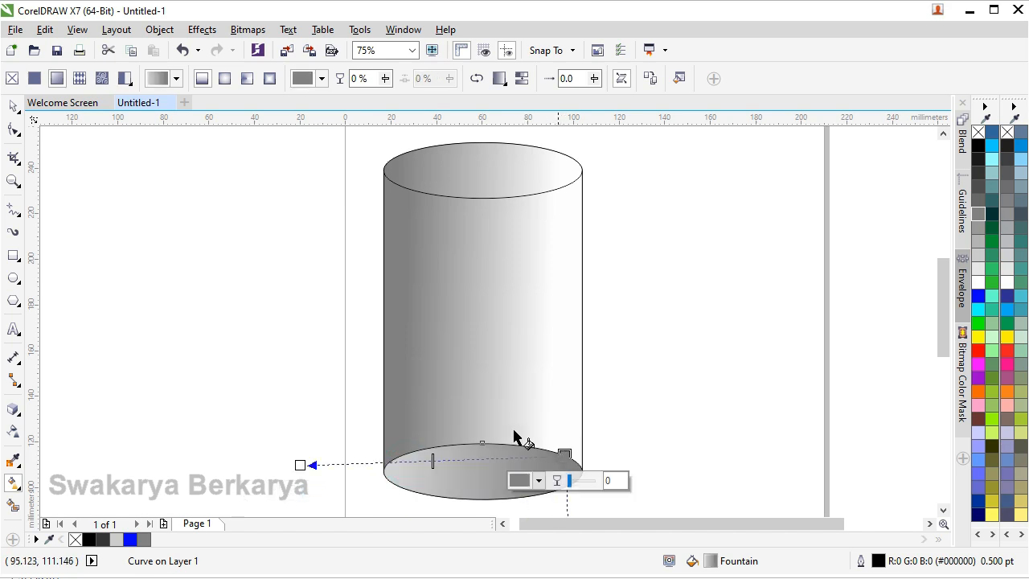
click(471, 172)
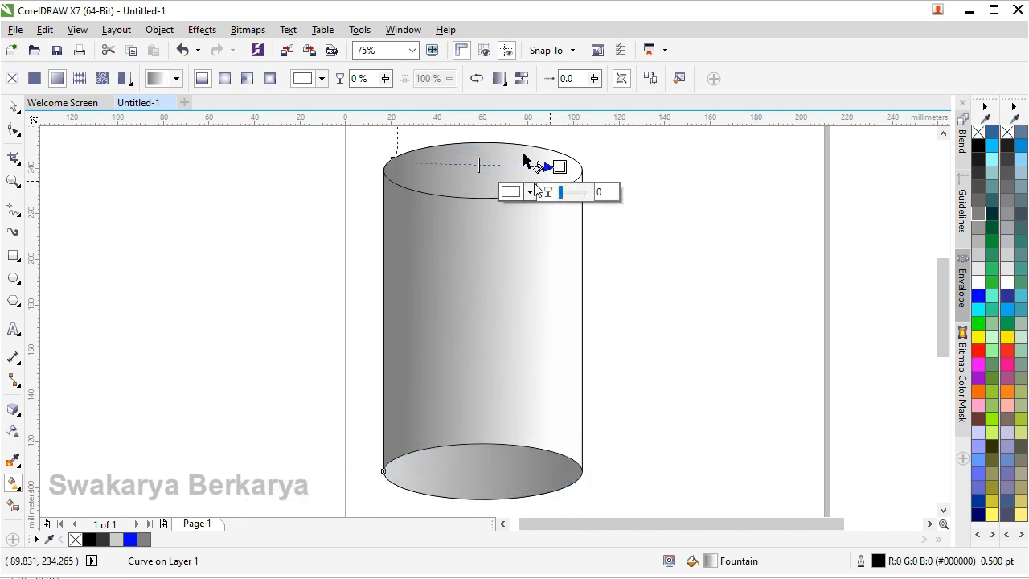
drag(547, 149, 394, 158)
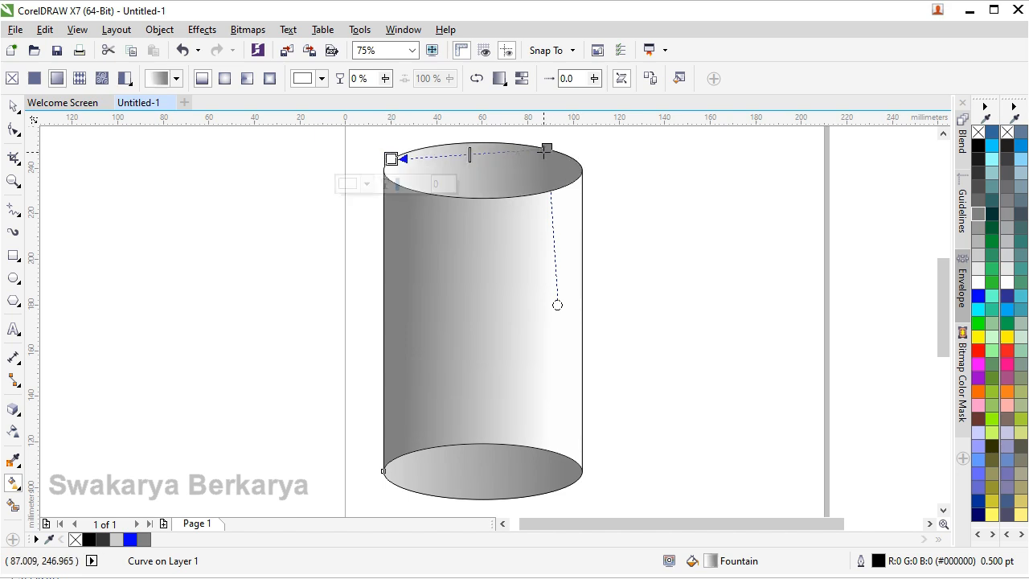
drag(547, 150, 568, 167)
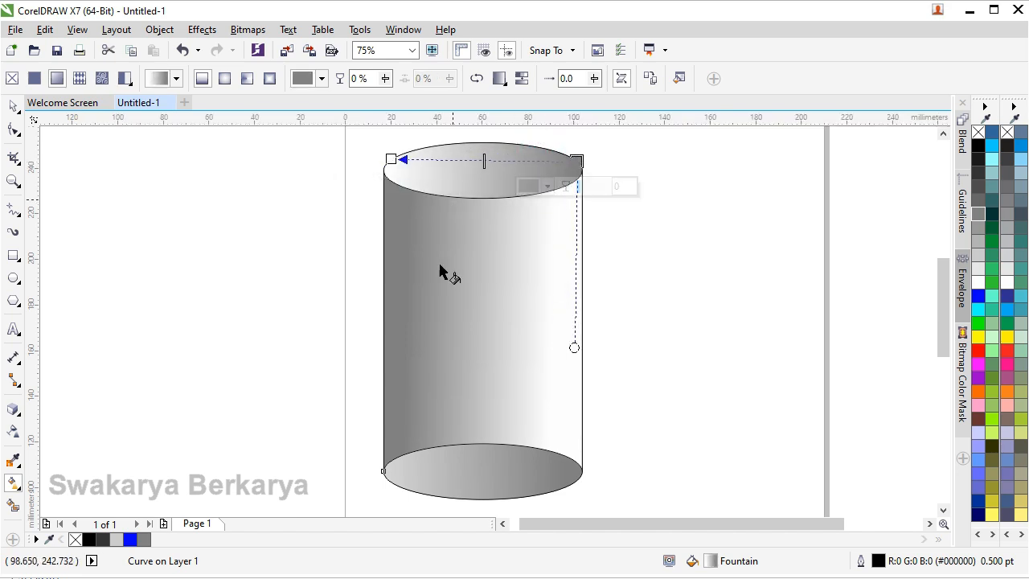
Set the outline width of all the cylinder's curves together to 3.0 pt.
click(453, 308)
scroll(452, 308, down, 2)
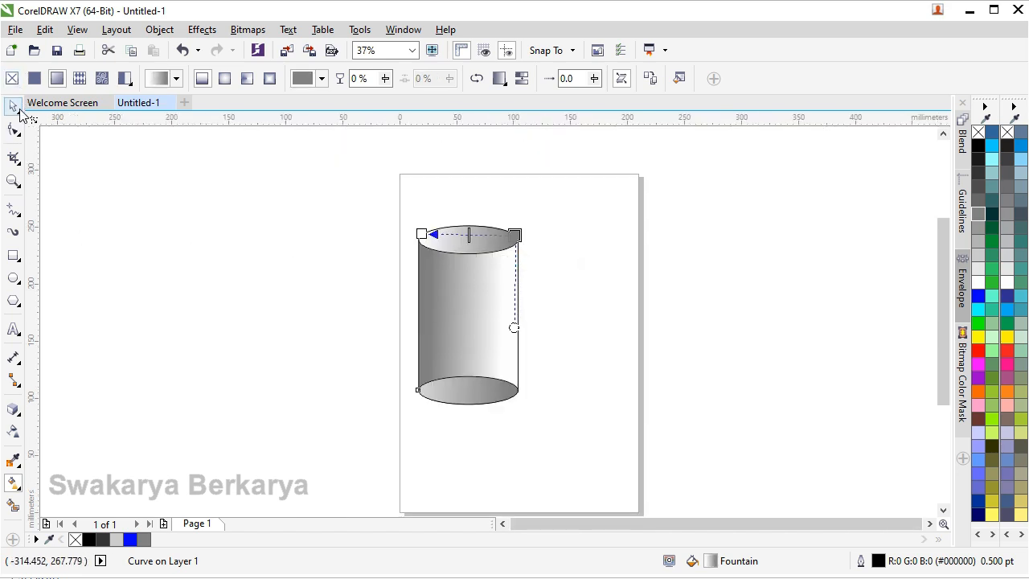
click(13, 109)
click(384, 324)
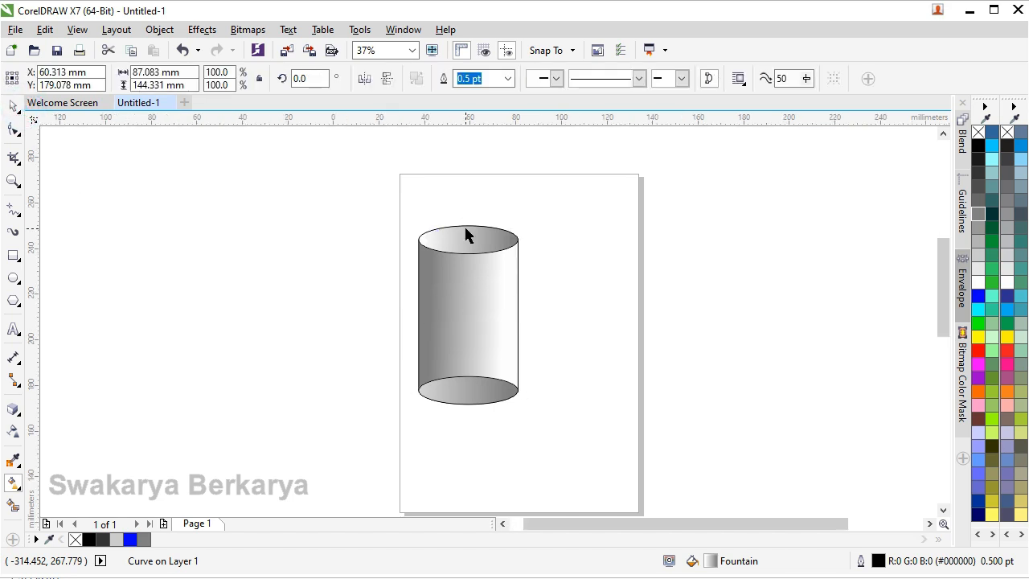
scroll(464, 225, up, 2)
scroll(465, 236, down, 2)
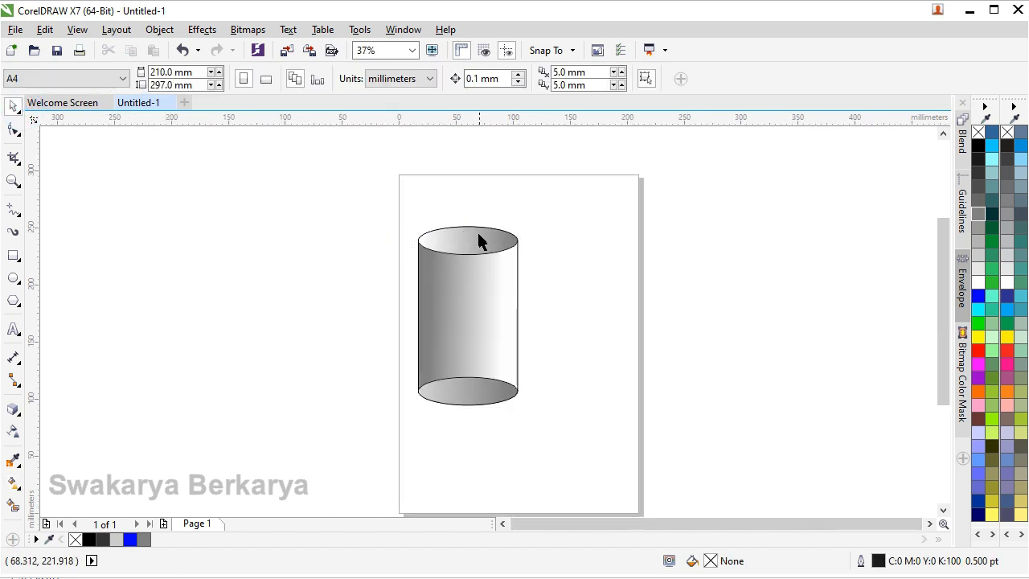
click(479, 240)
drag(328, 215, 555, 439)
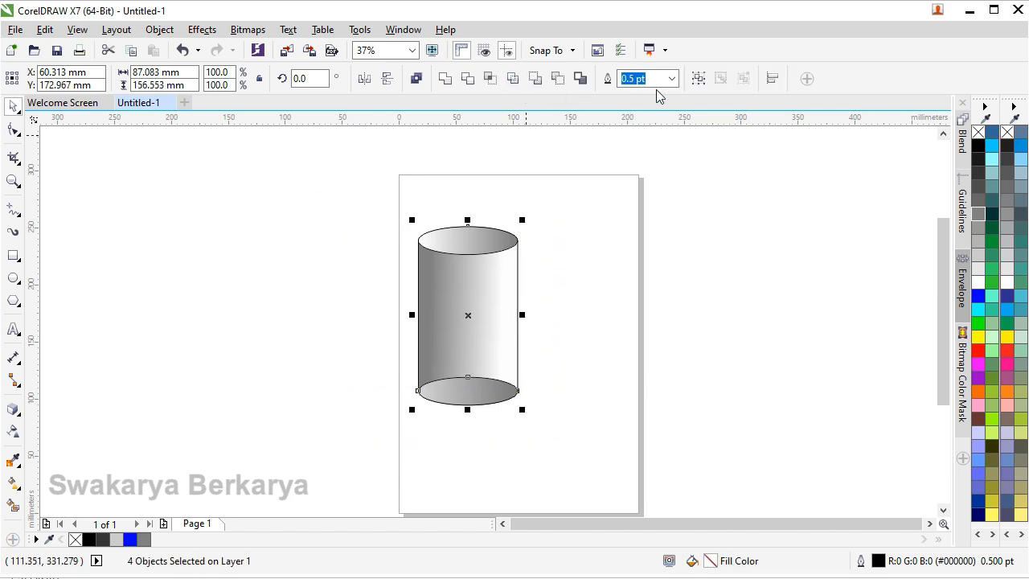
click(672, 78)
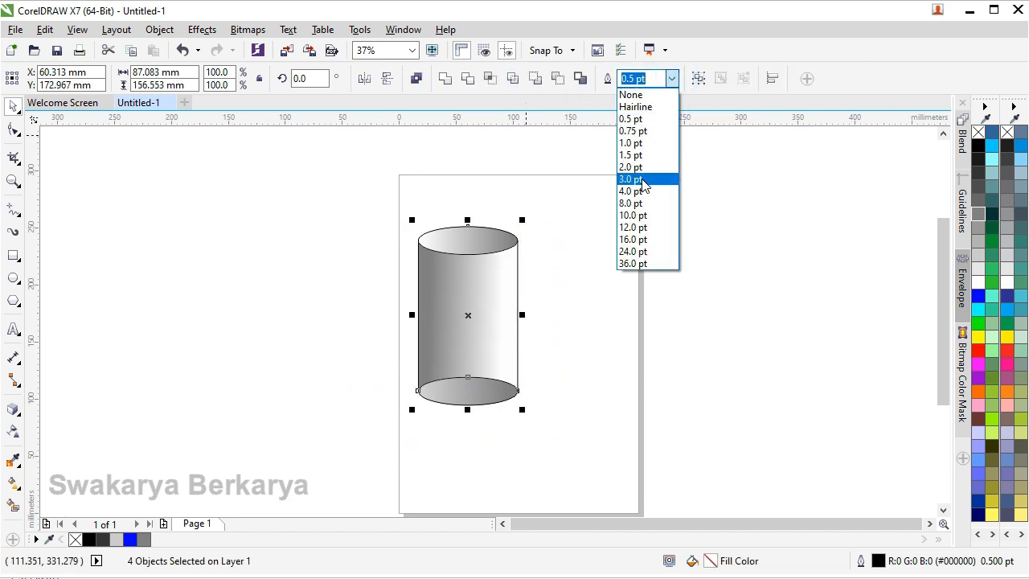
click(641, 178)
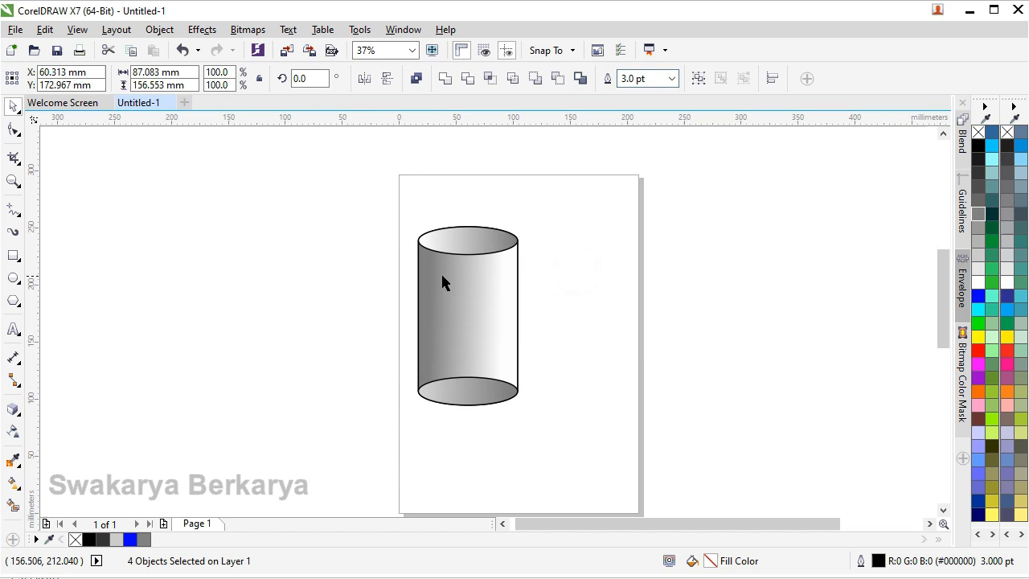
Inspect the outlines and gradient shading on the cylinder's wall and rims at different magnifications.
scroll(440, 273, up, 2)
scroll(440, 269, down, 1)
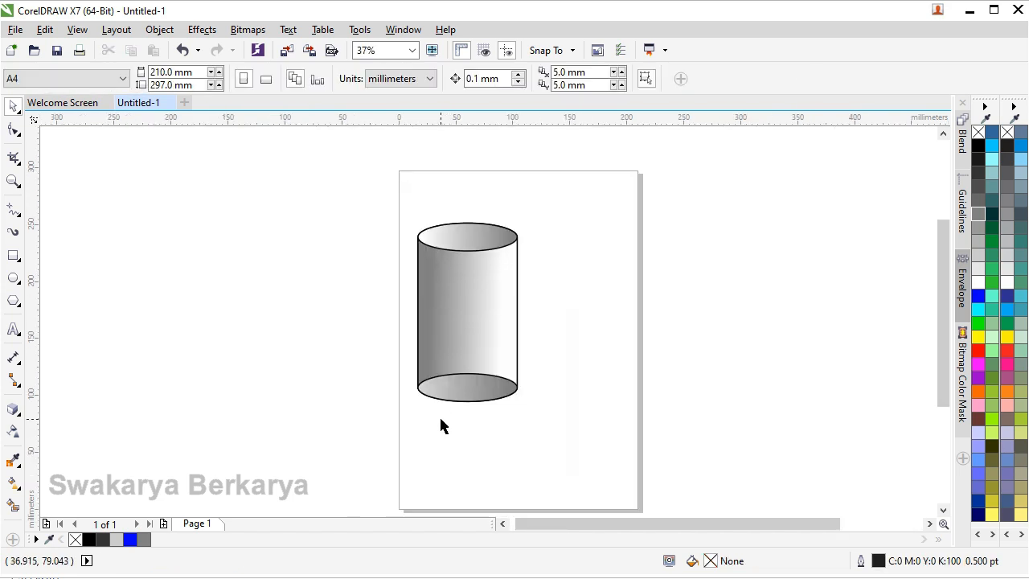
scroll(441, 417, up, 1)
scroll(455, 402, down, 1)
scroll(471, 297, down, 1)
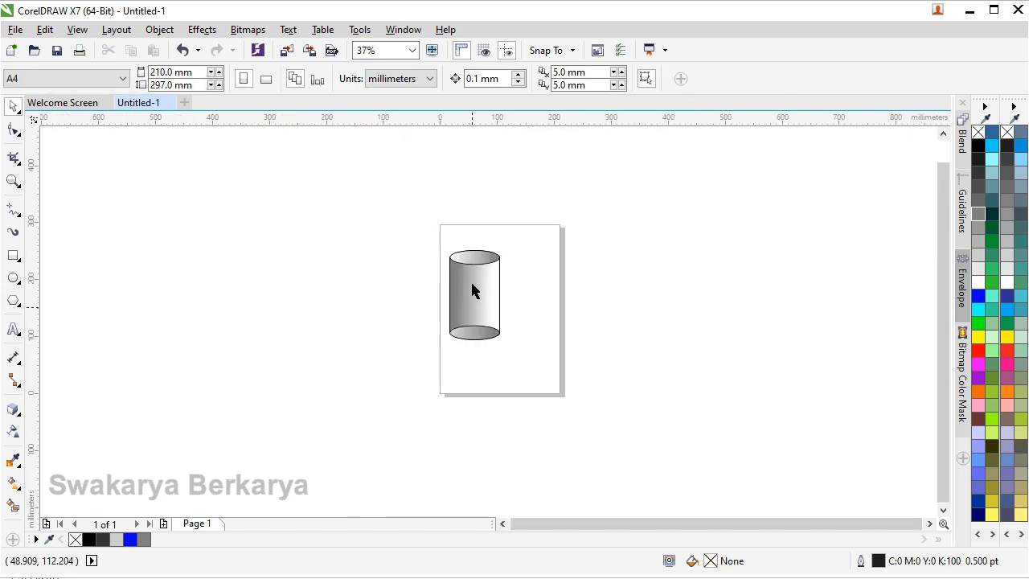
scroll(472, 266, up, 1)
scroll(471, 271, up, 1)
scroll(471, 273, down, 1)
Redraw the bottom ellipse's fountain fill so it runs from grey at its left edge to white at its right.
click(493, 392)
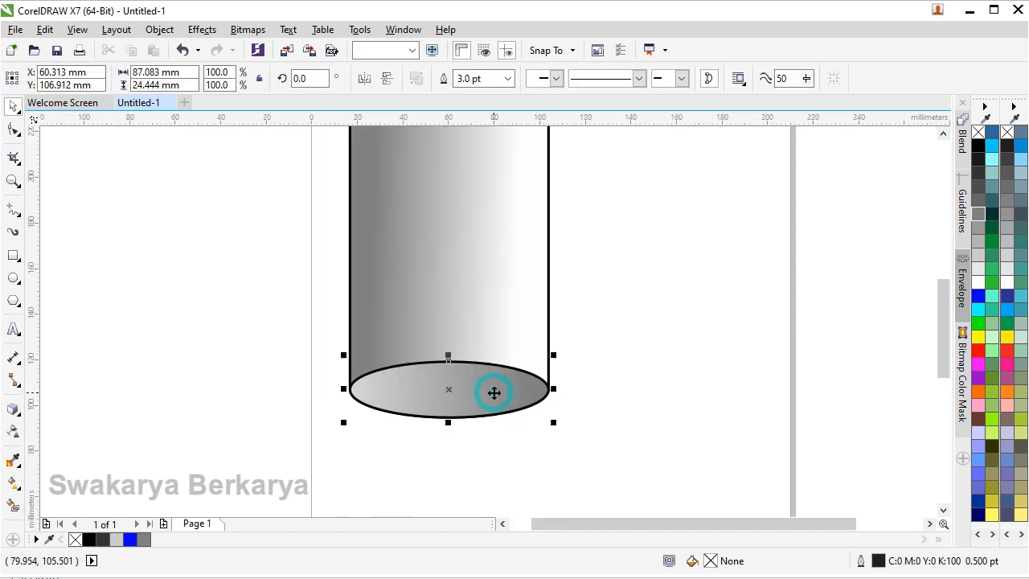
scroll(494, 392, down, 1)
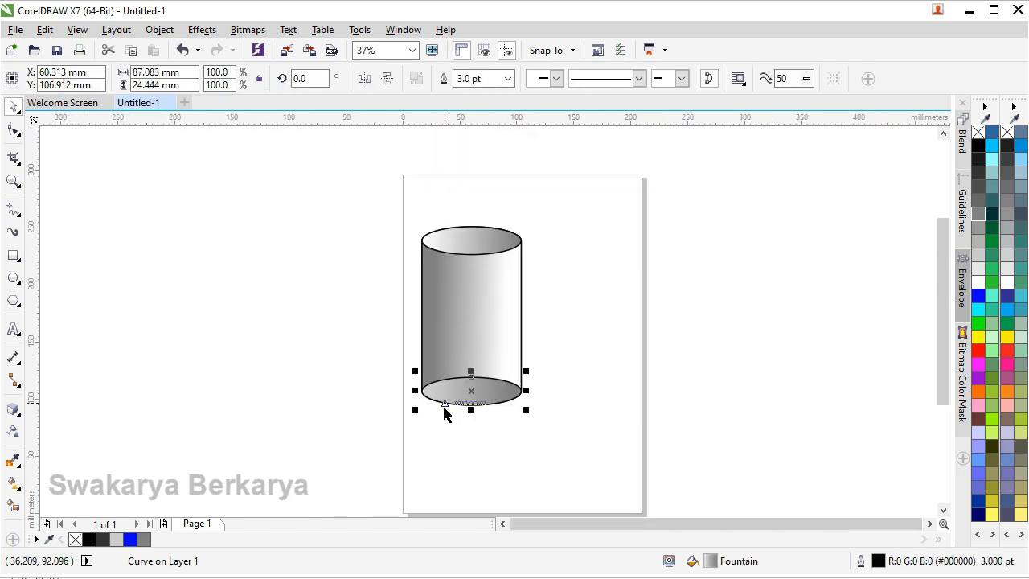
key(g)
drag(423, 395, 516, 396)
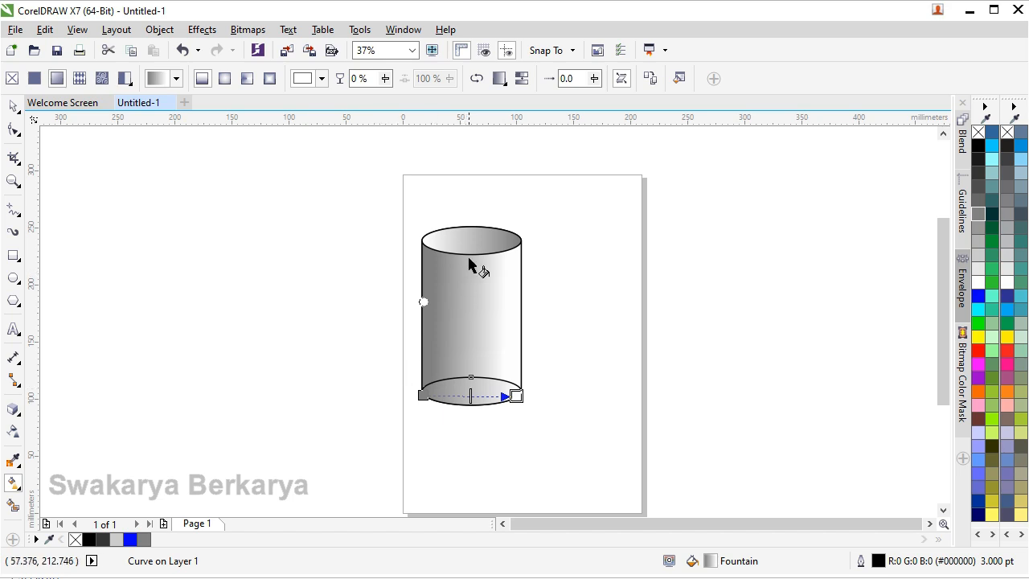
Try a left-to-right grey-to-white fountain fill on the curve forming the cylinder's top, and settle on no fill.
click(441, 239)
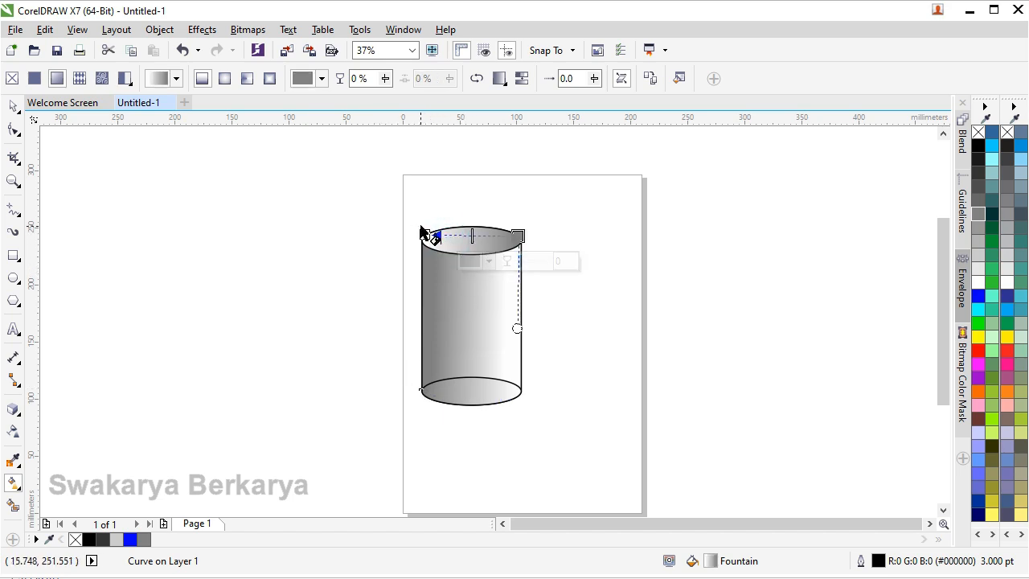
drag(428, 210, 541, 222)
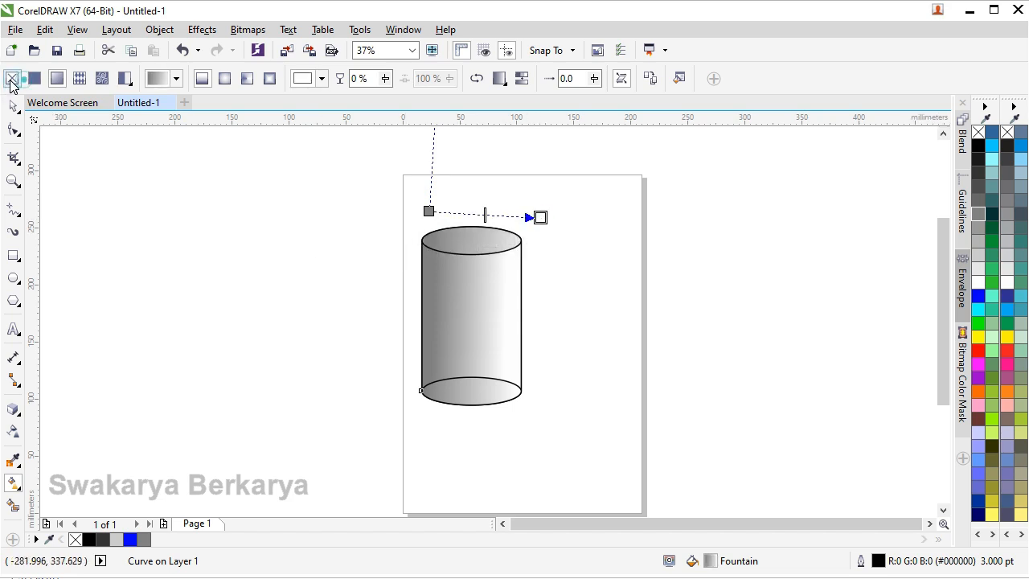
click(12, 80)
drag(443, 451, 447, 450)
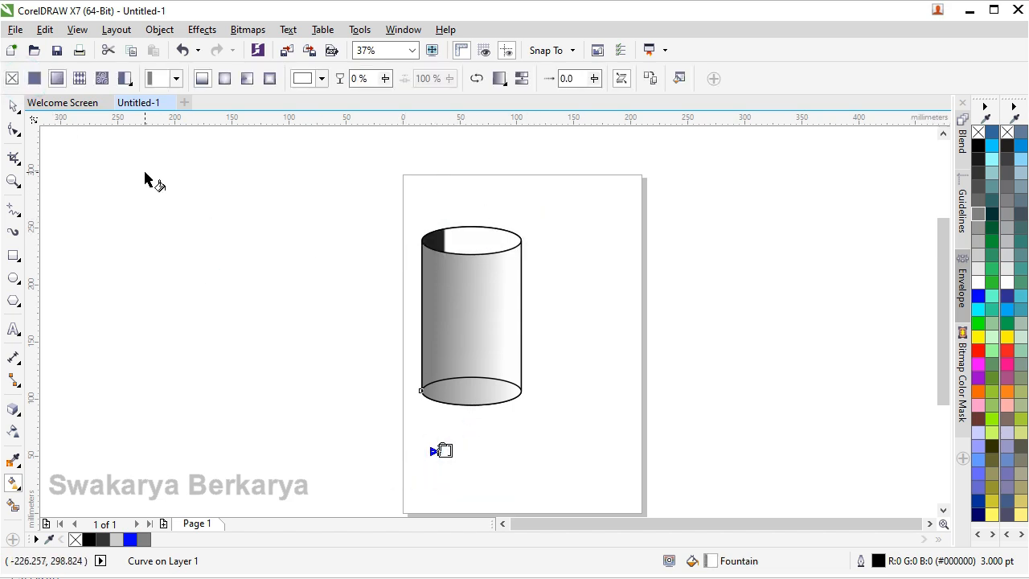
key(ctrl+z)
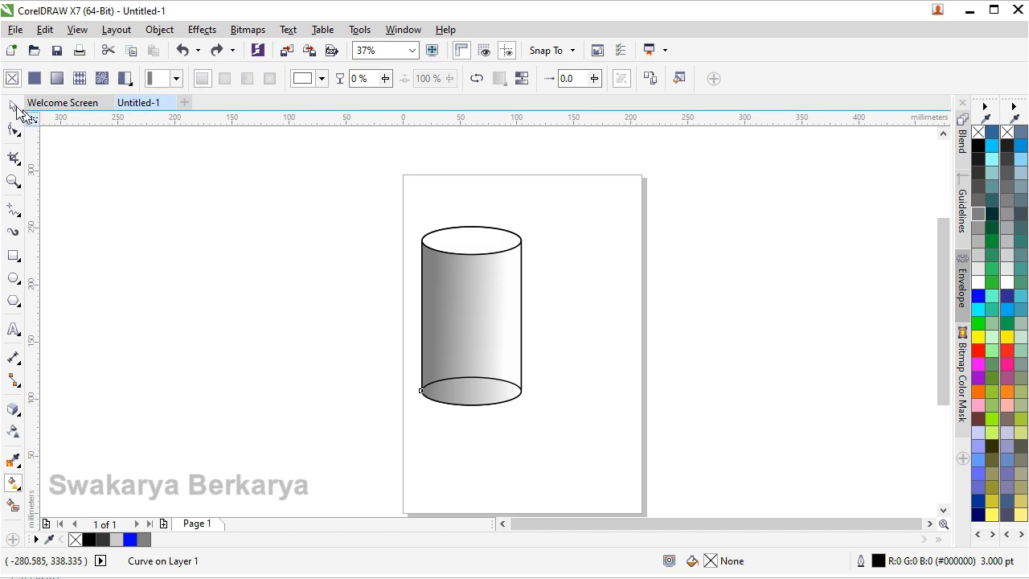
Send the cylinder's bottom ellipse behind the other curves.
click(12, 108)
click(362, 359)
click(472, 402)
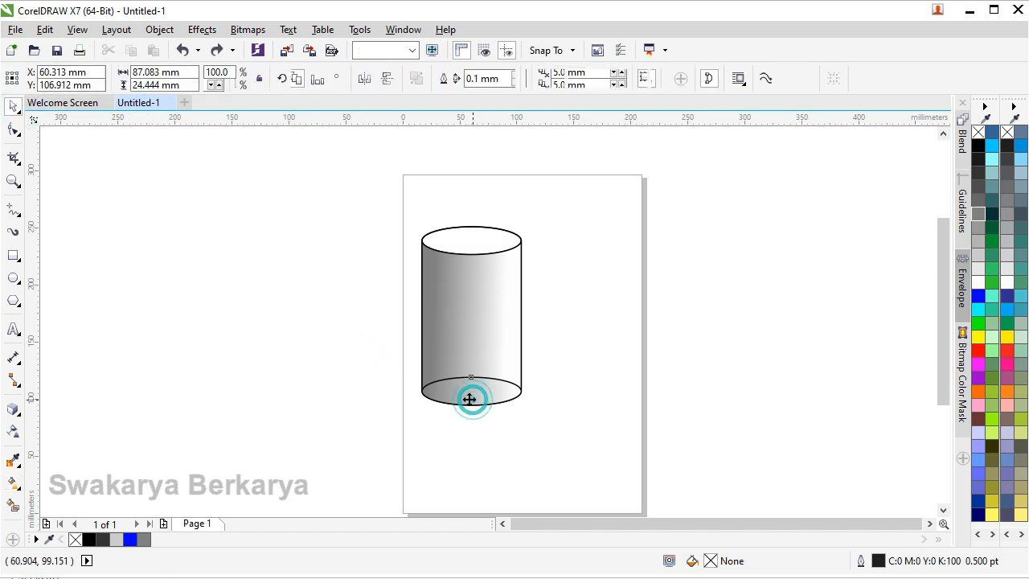
key(shift+Page_Down)
click(309, 338)
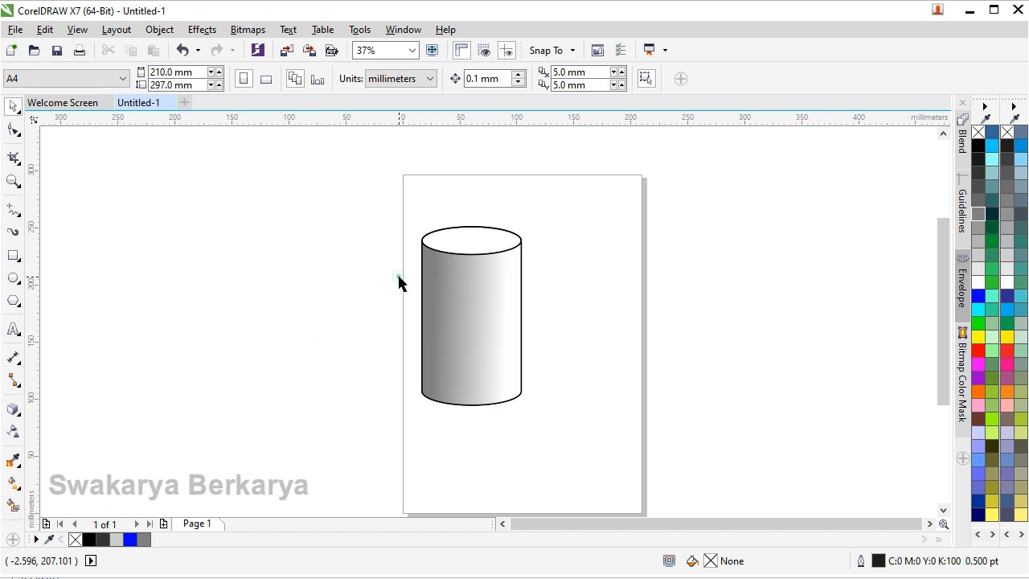
Make two copies of the whole cylinder, placing one to the upper right of the original and one in front between them.
drag(397, 201, 600, 435)
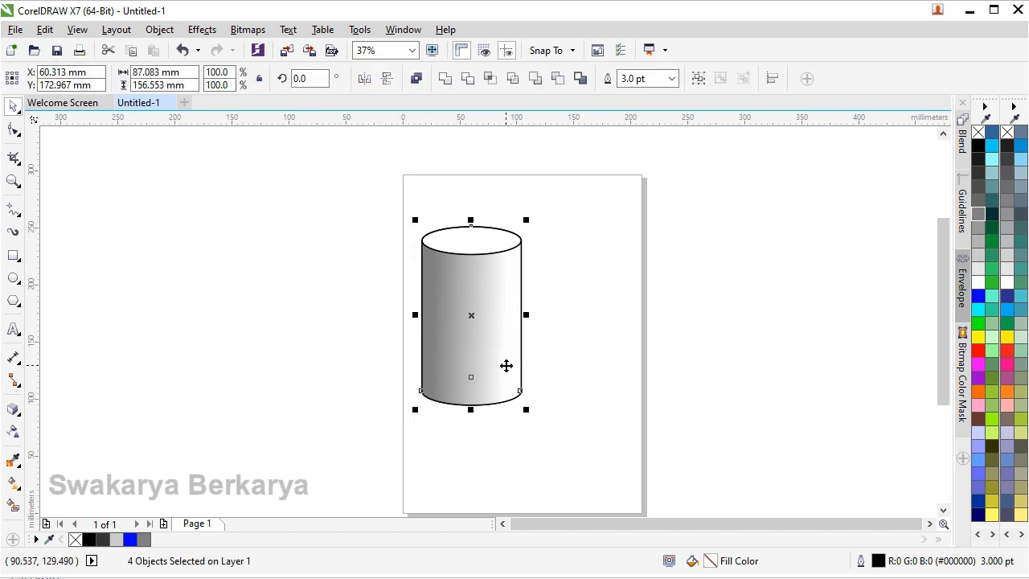
drag(495, 346, 549, 395)
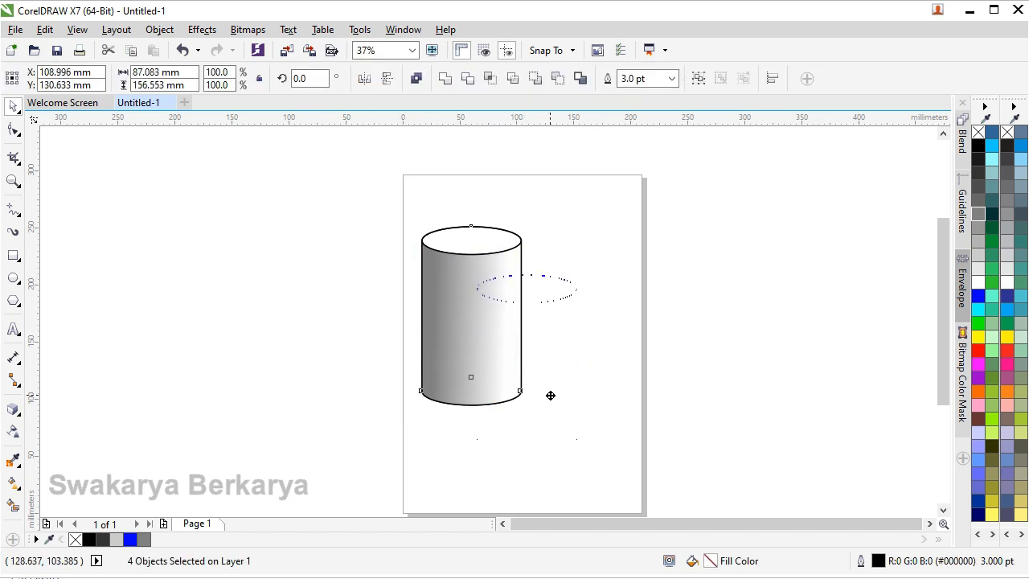
drag(611, 348, 520, 379)
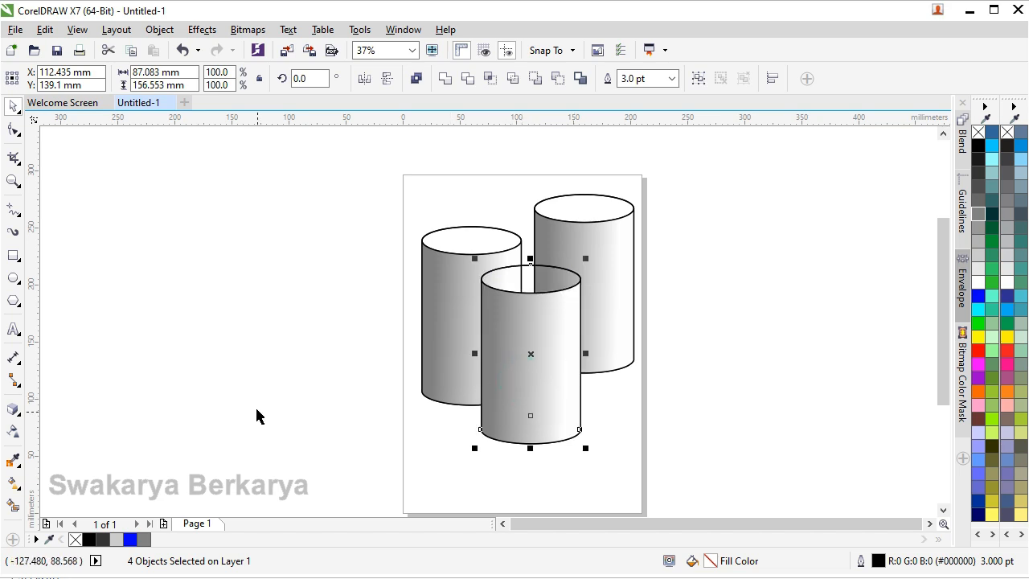
Fill the top surface of each of the three cylinders with solid black.
click(367, 315)
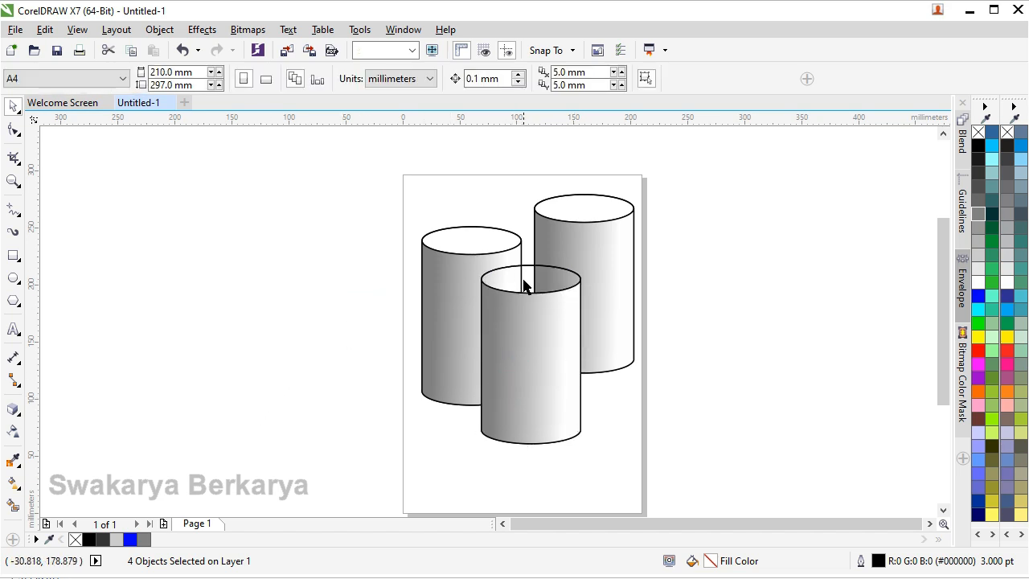
click(523, 277)
click(274, 320)
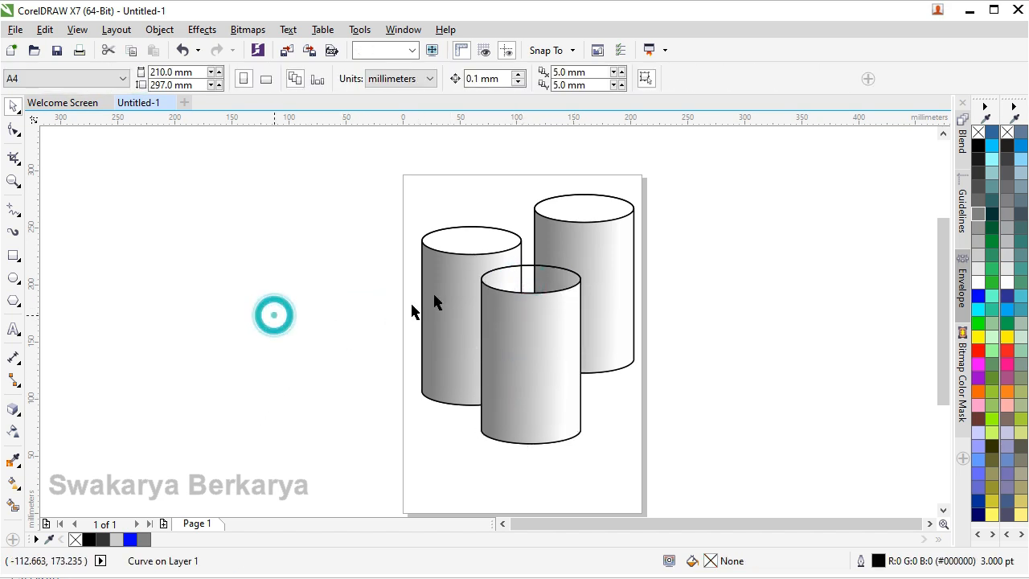
click(533, 282)
click(977, 146)
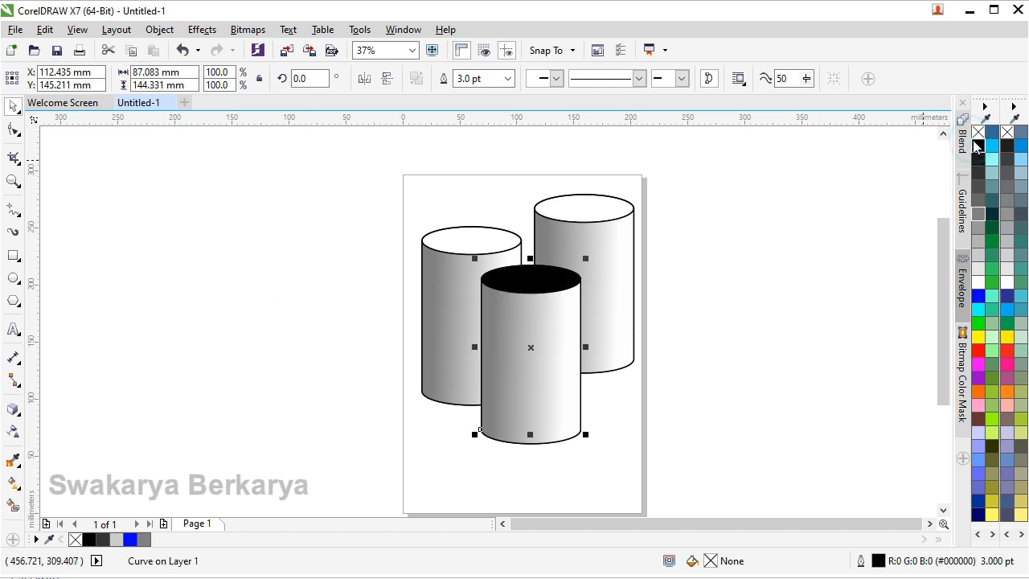
click(446, 238)
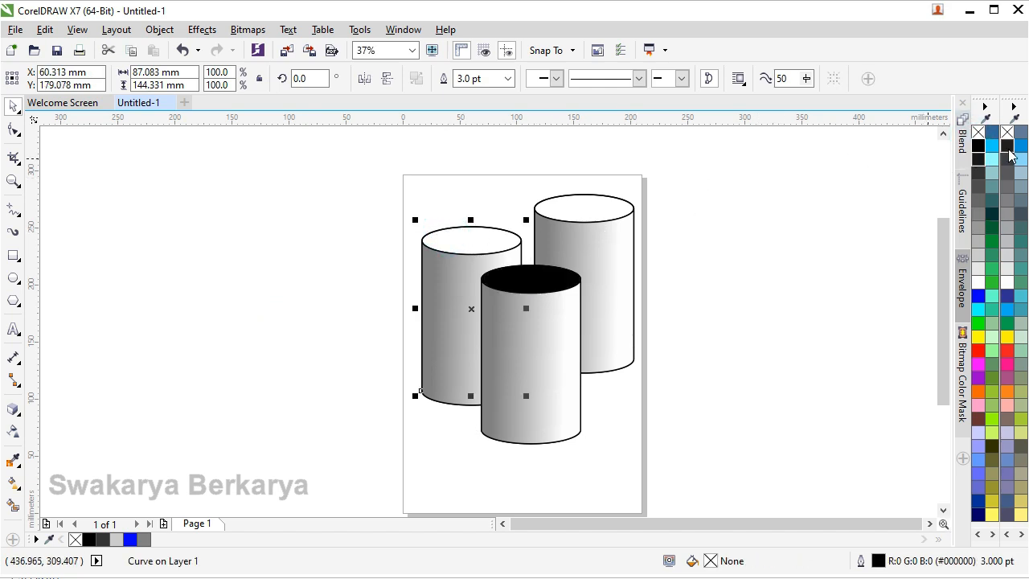
click(979, 147)
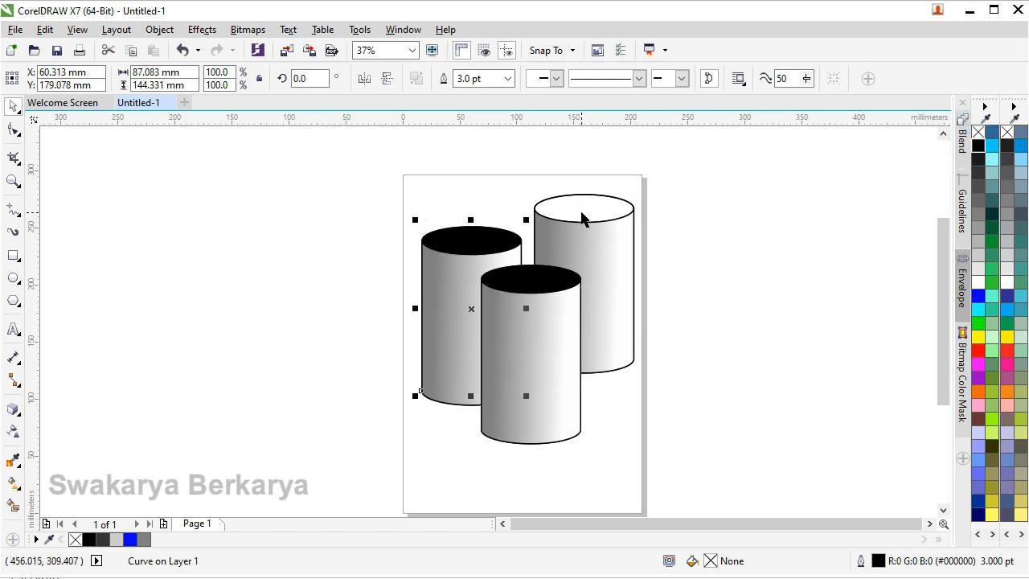
click(583, 210)
click(981, 148)
click(689, 241)
scroll(535, 307, down, 2)
scroll(498, 262, up, 2)
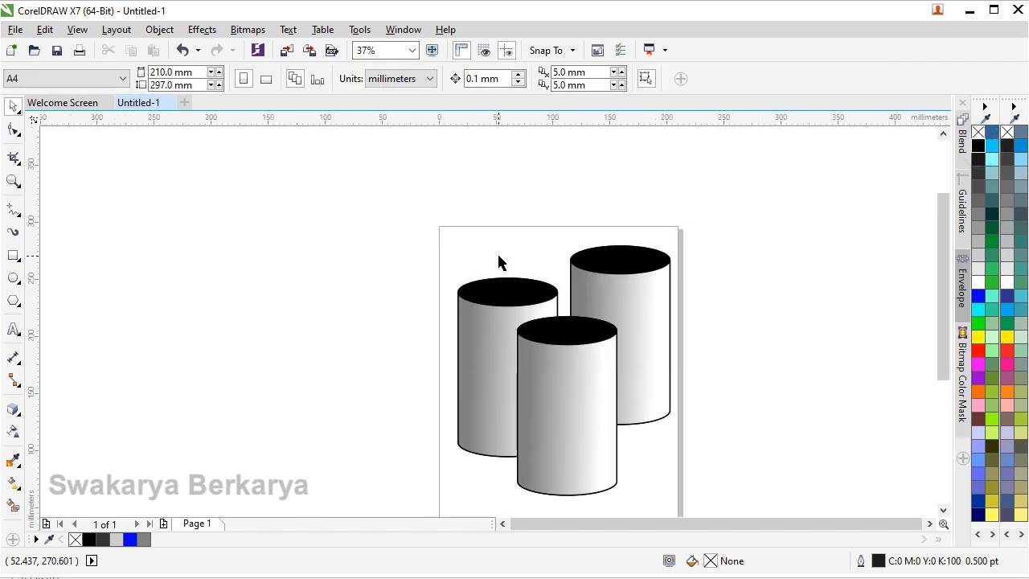
Give each cylinder's black top a horizontal fountain fill running from black near its left edge to white at its right edge.
click(498, 296)
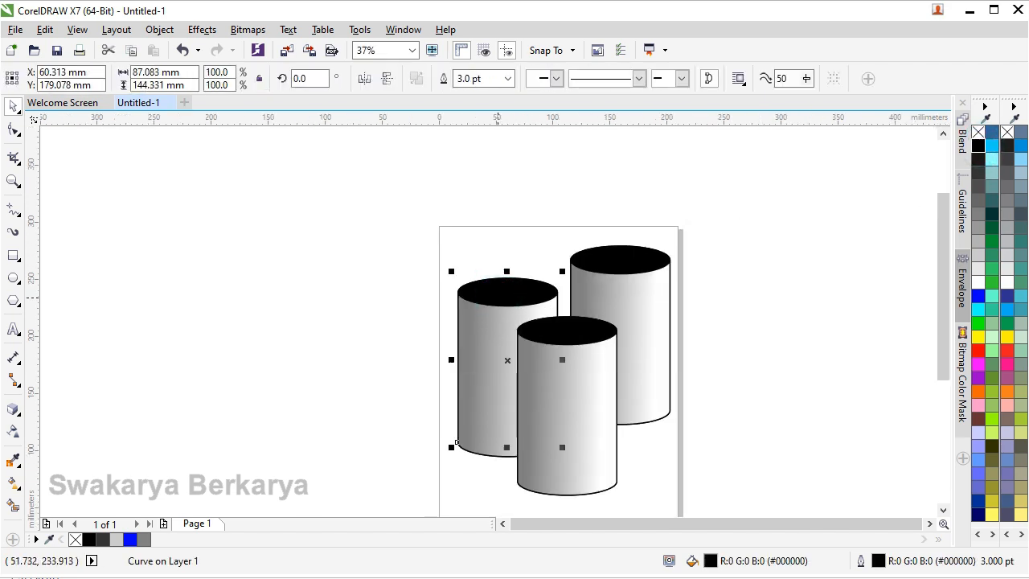
key(g)
drag(476, 288, 557, 291)
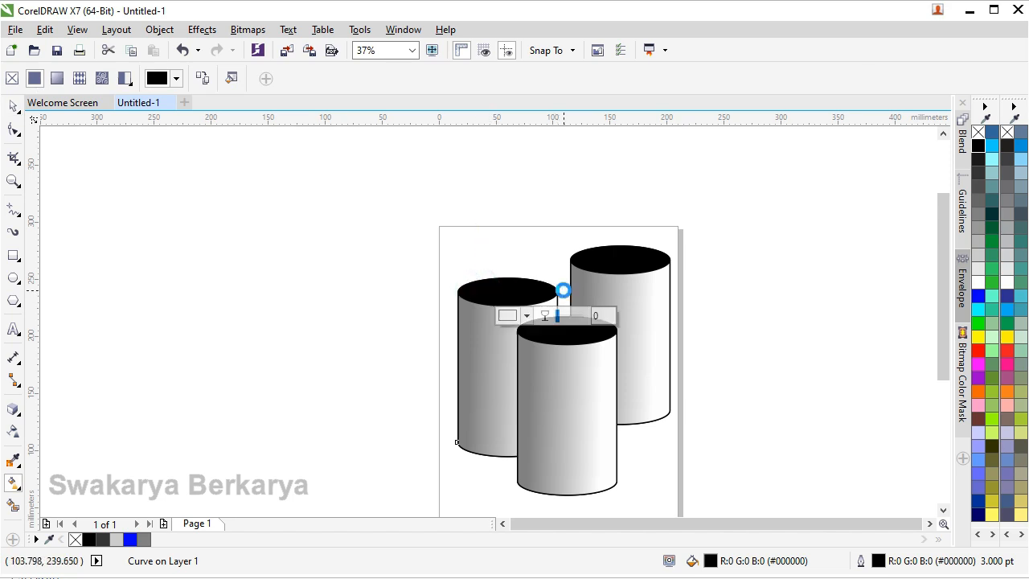
drag(594, 258, 670, 260)
click(586, 255)
click(593, 259)
click(551, 330)
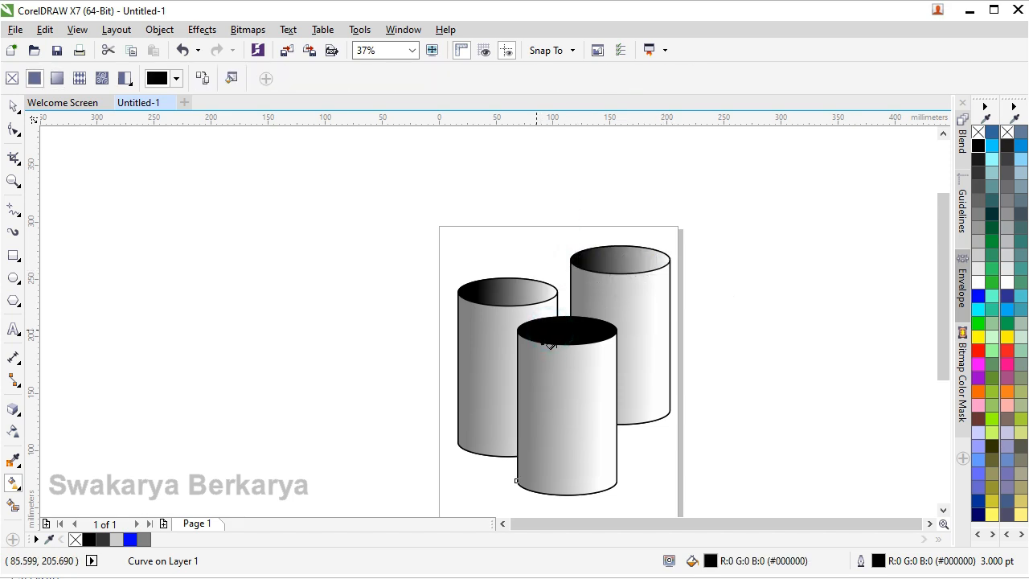
drag(536, 329, 624, 330)
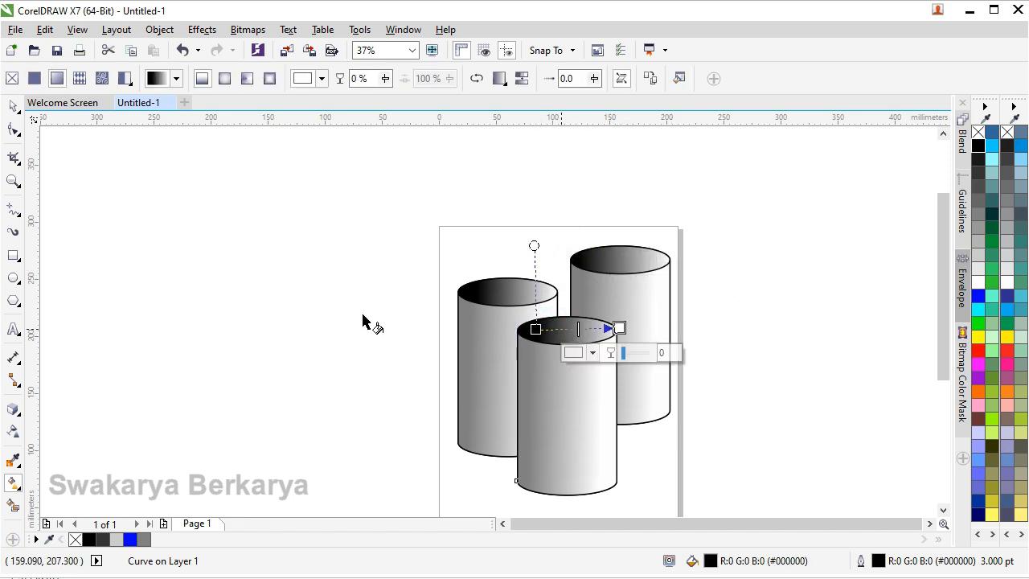
click(13, 106)
click(207, 261)
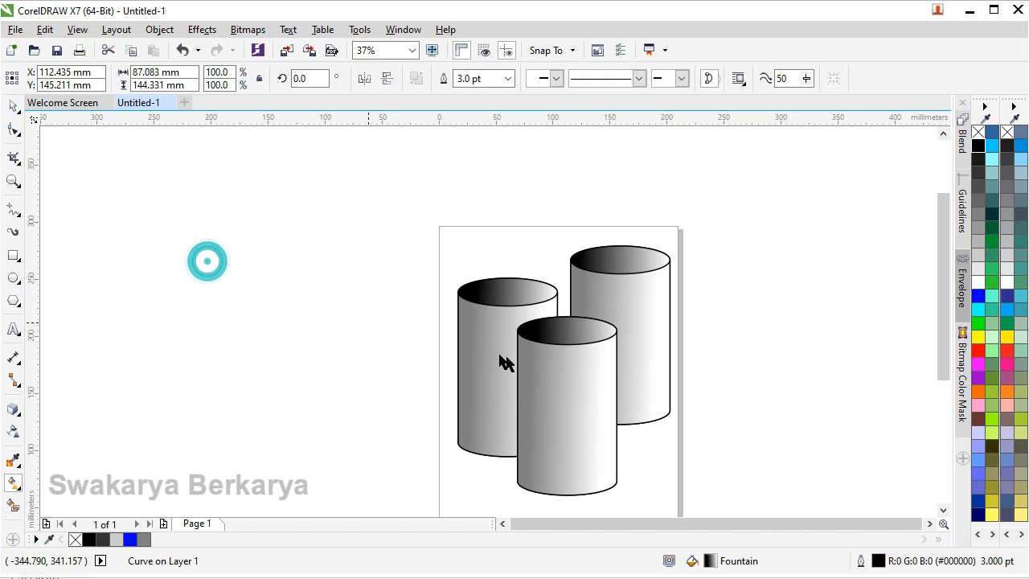
Move the whole rear cylinder left to about X 133 mm, Y 197 mm, so it partly overlaps the left cylinder.
scroll(508, 363, down, 1)
scroll(549, 390, up, 1)
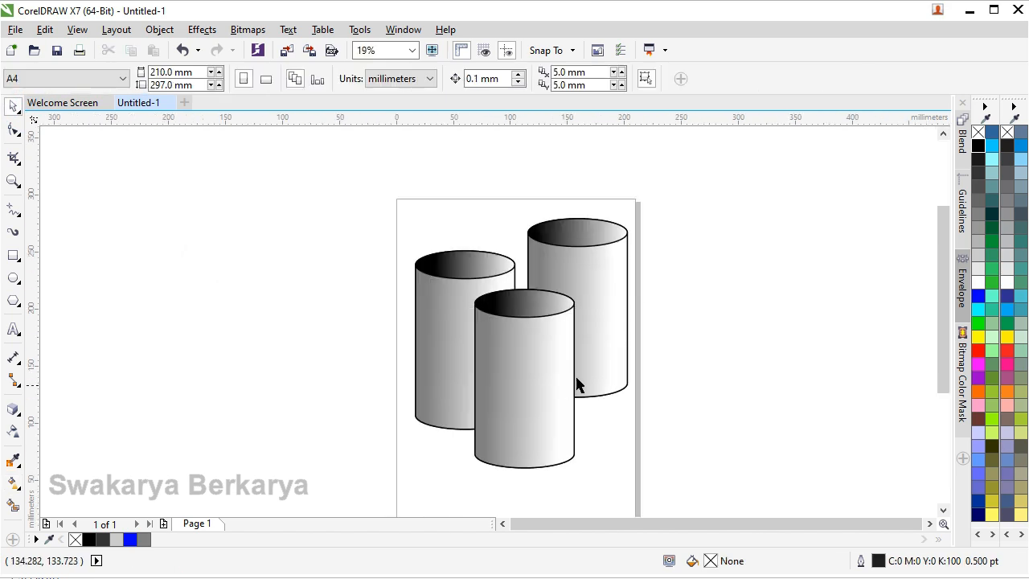
click(598, 295)
drag(659, 206, 515, 422)
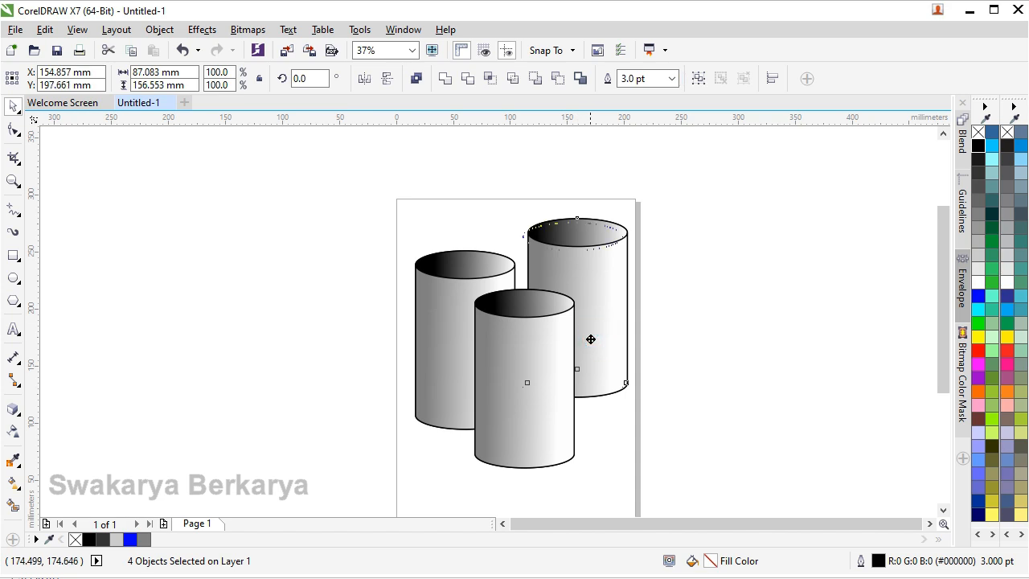
drag(604, 325, 591, 344)
drag(587, 290, 588, 269)
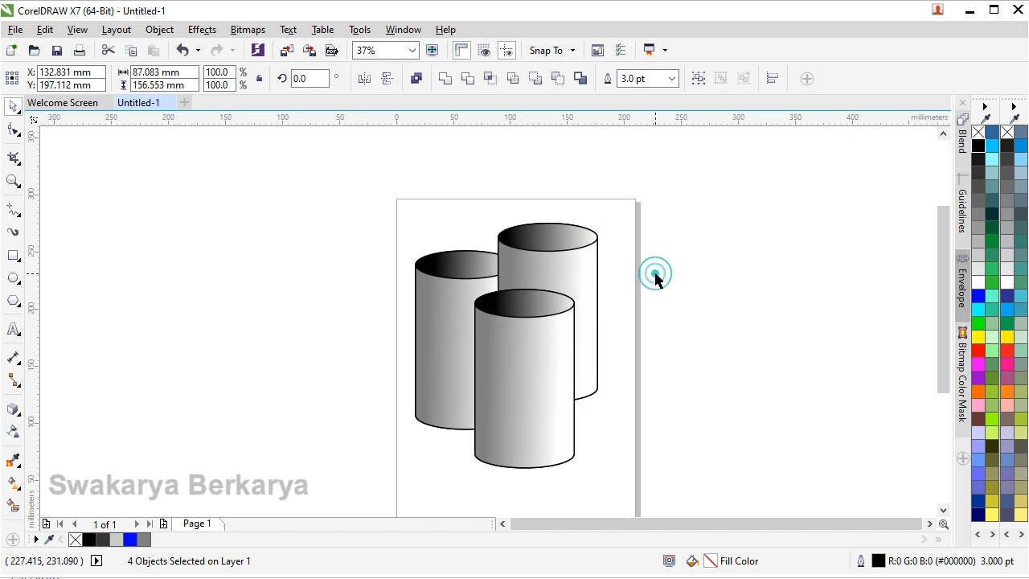
click(656, 275)
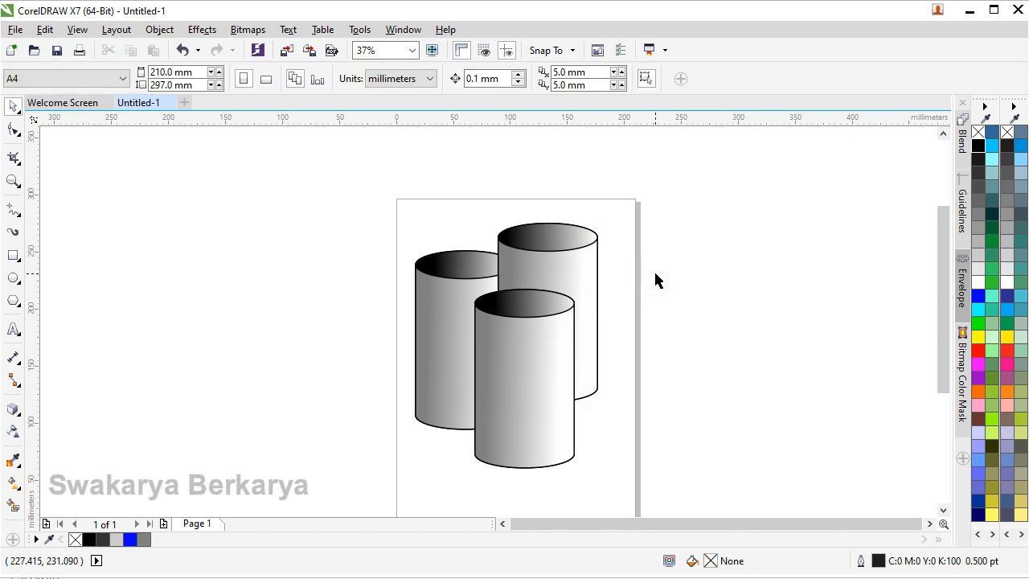
scroll(654, 274, down, 1)
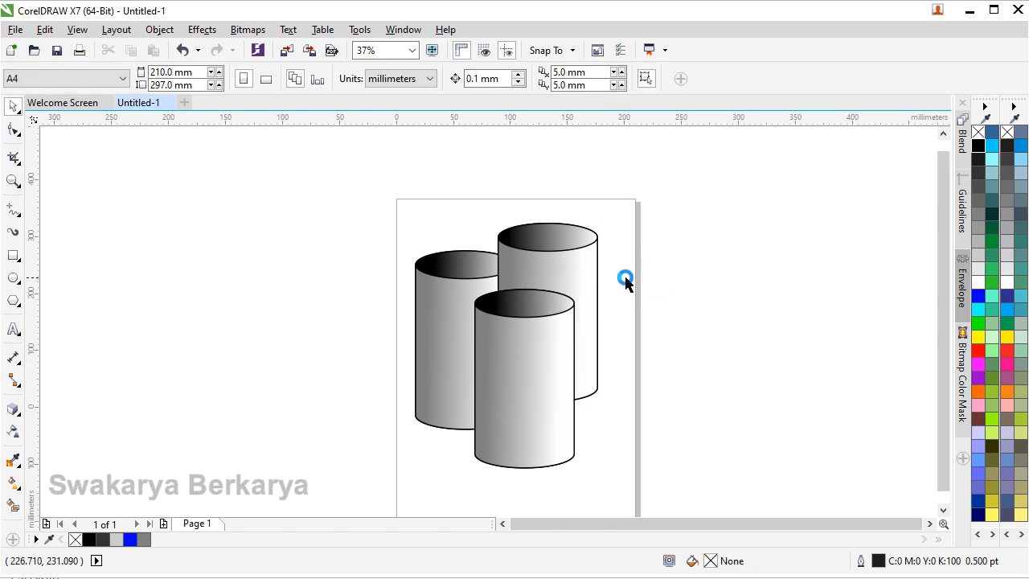
scroll(563, 294, up, 1)
scroll(657, 267, up, 1)
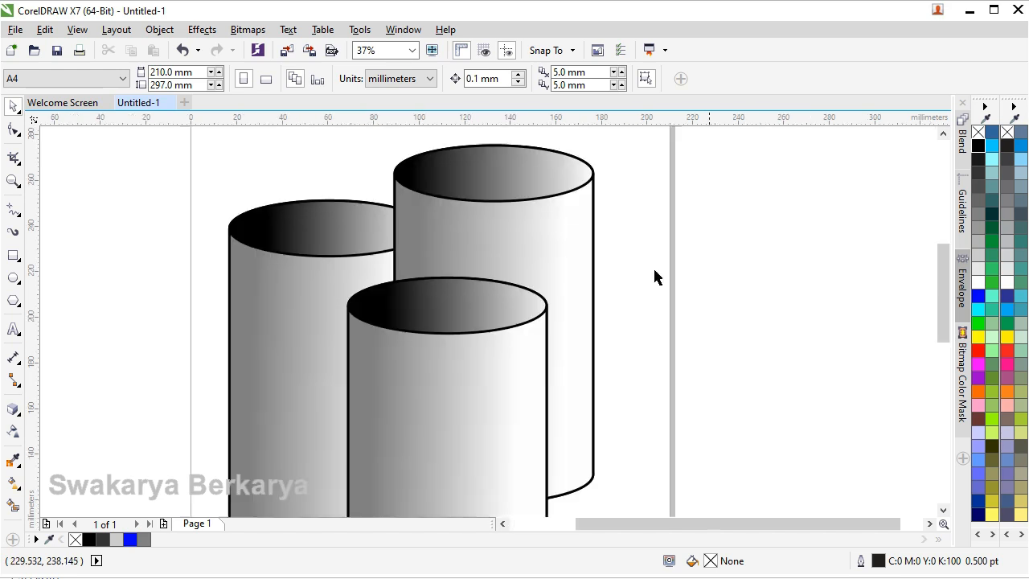
scroll(510, 193, down, 1)
scroll(503, 174, up, 1)
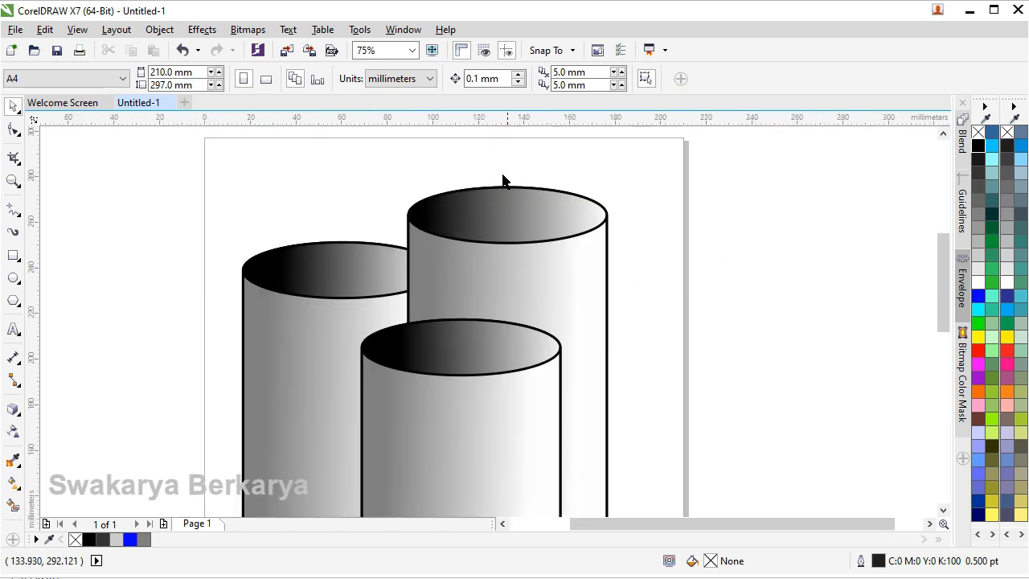
scroll(502, 177, up, 1)
scroll(504, 190, down, 1)
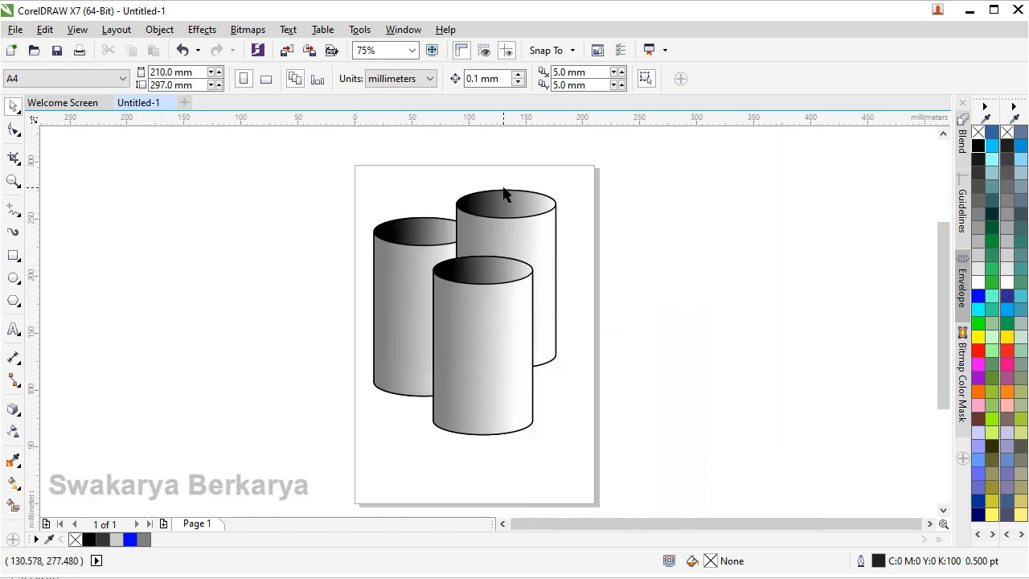